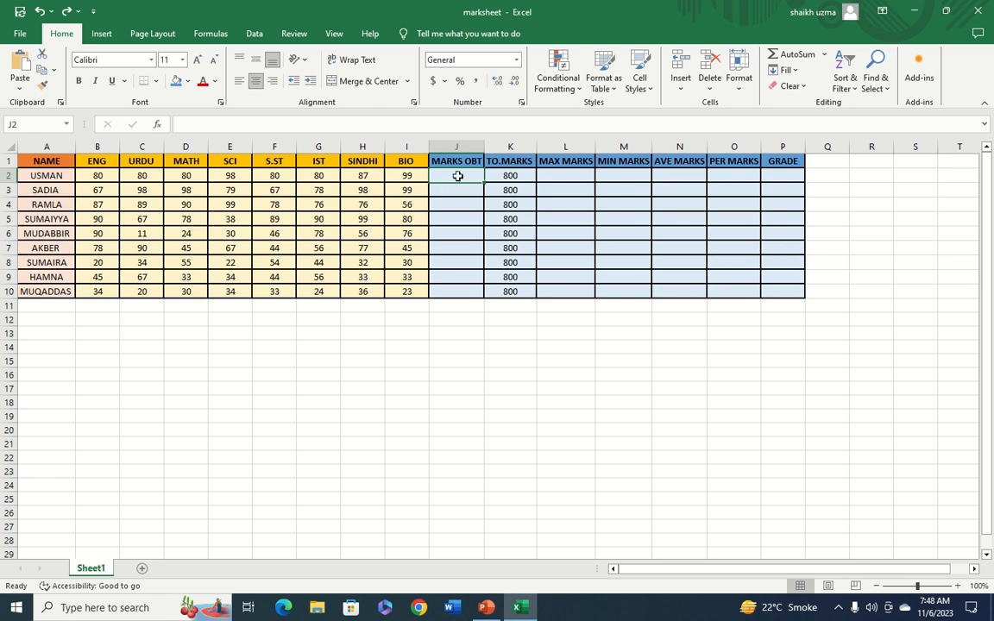
Enter =SUM(B2:I2) in J2 for marks obtained and fill it down to J10
text(=S)
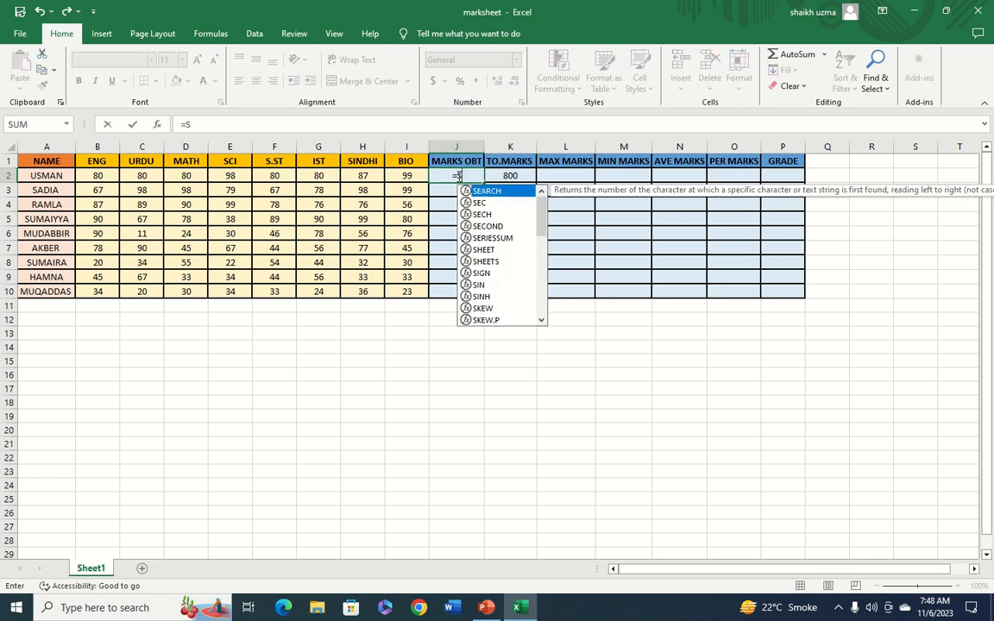
text(UM()
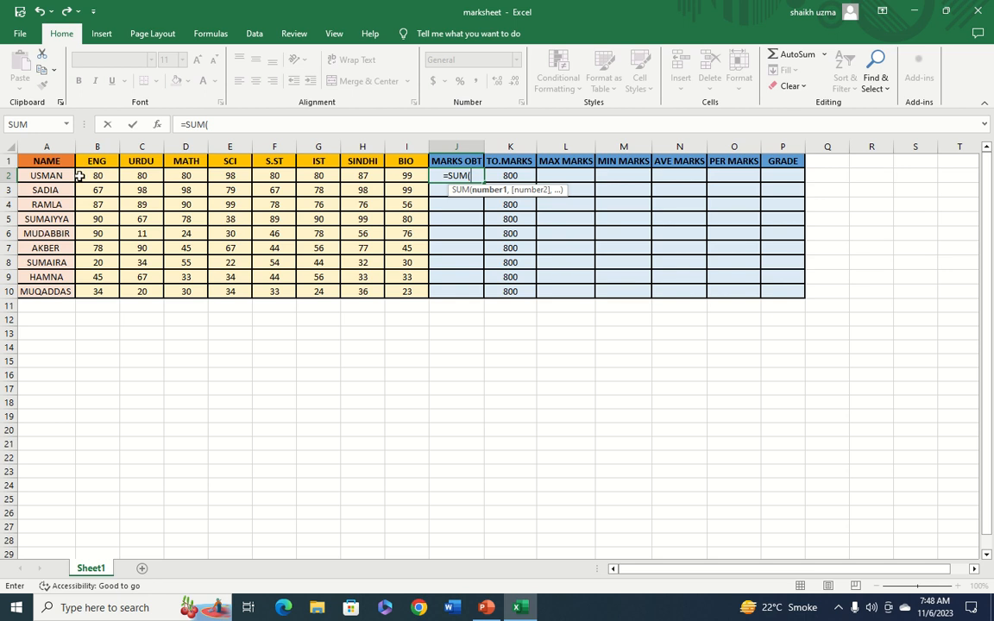
click(89, 176)
drag(90, 175, 399, 176)
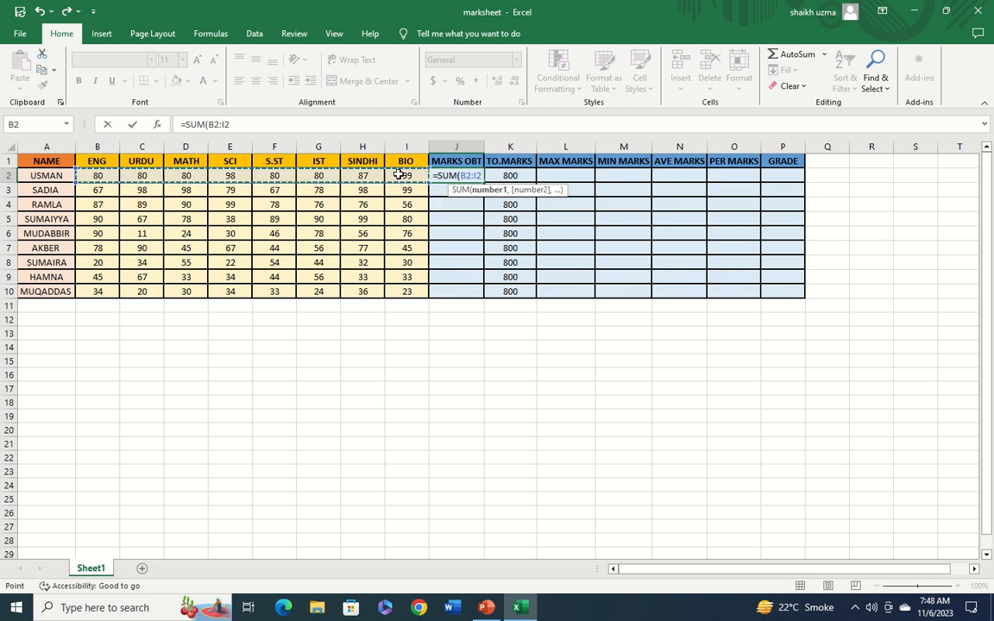
text())
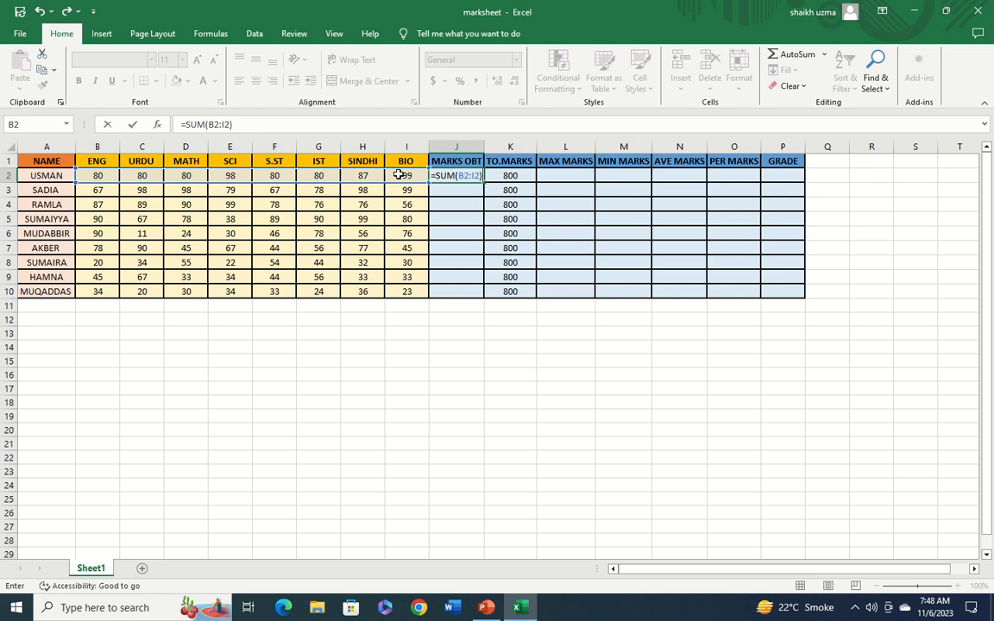
key(Return)
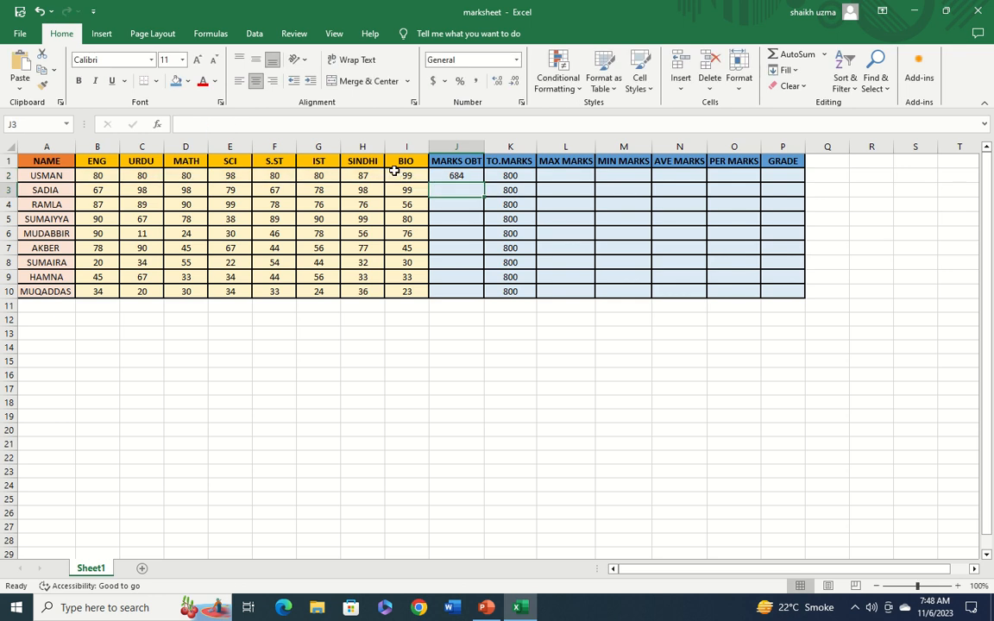
click(473, 174)
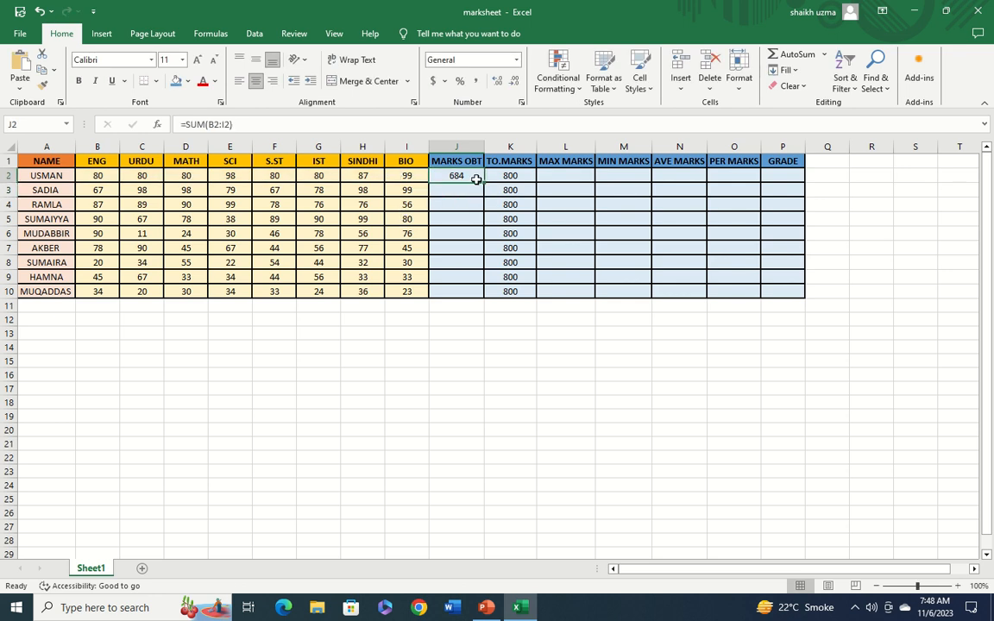
drag(484, 182, 486, 296)
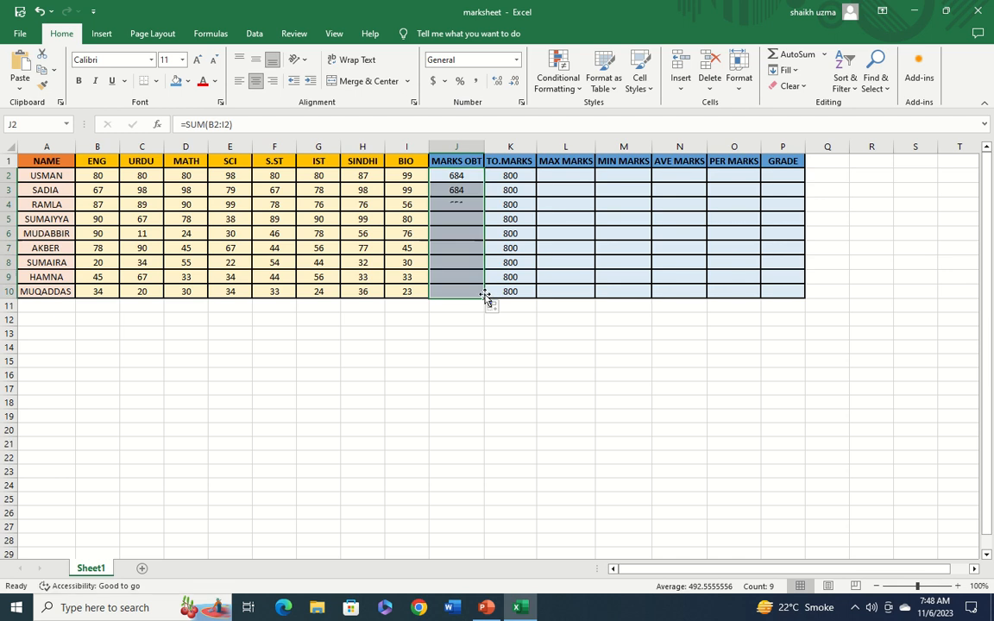
Enter =MAX(B2:I2) in L2 for maximum marks and fill it down to L10
click(566, 176)
text(=MAX)
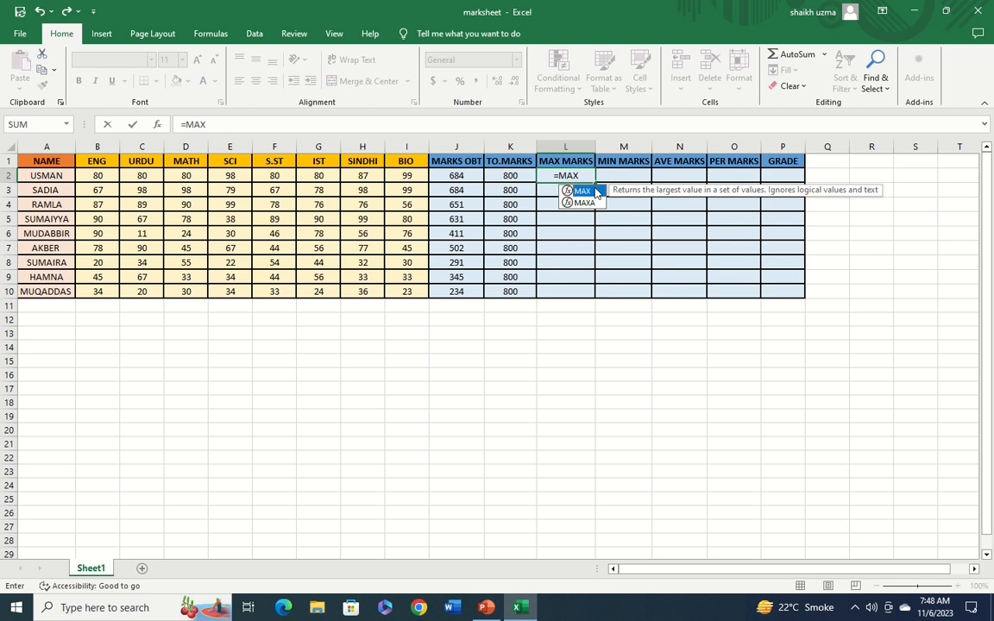
double_click(595, 191)
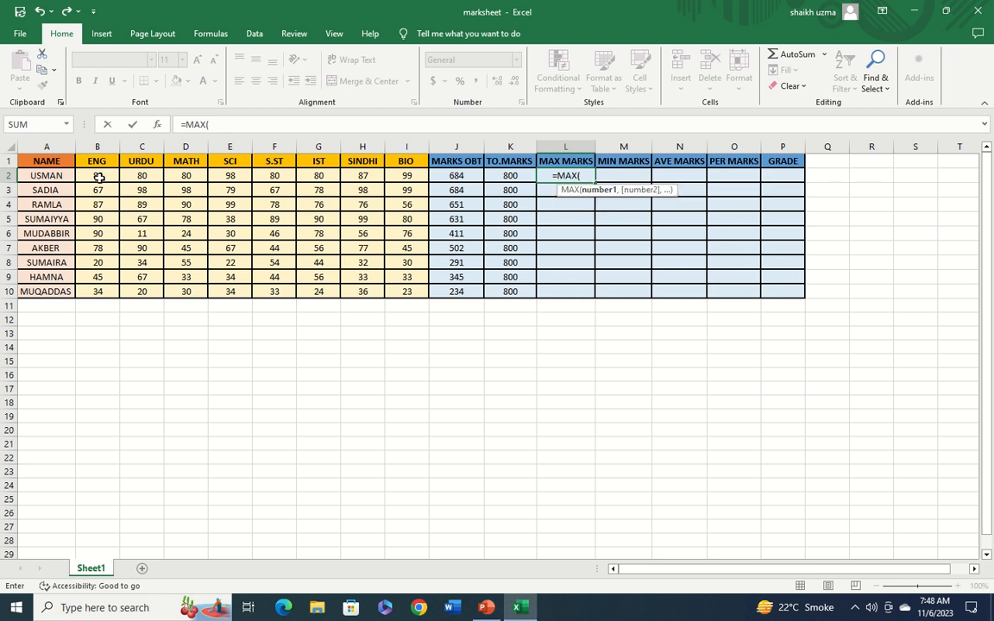
drag(99, 177, 408, 177)
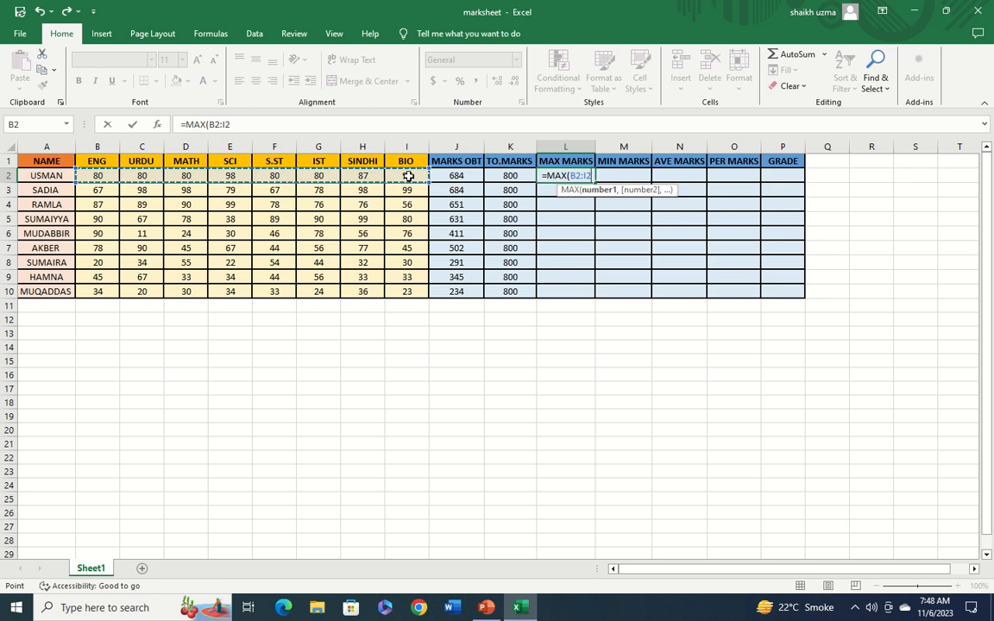
text())
key(Return)
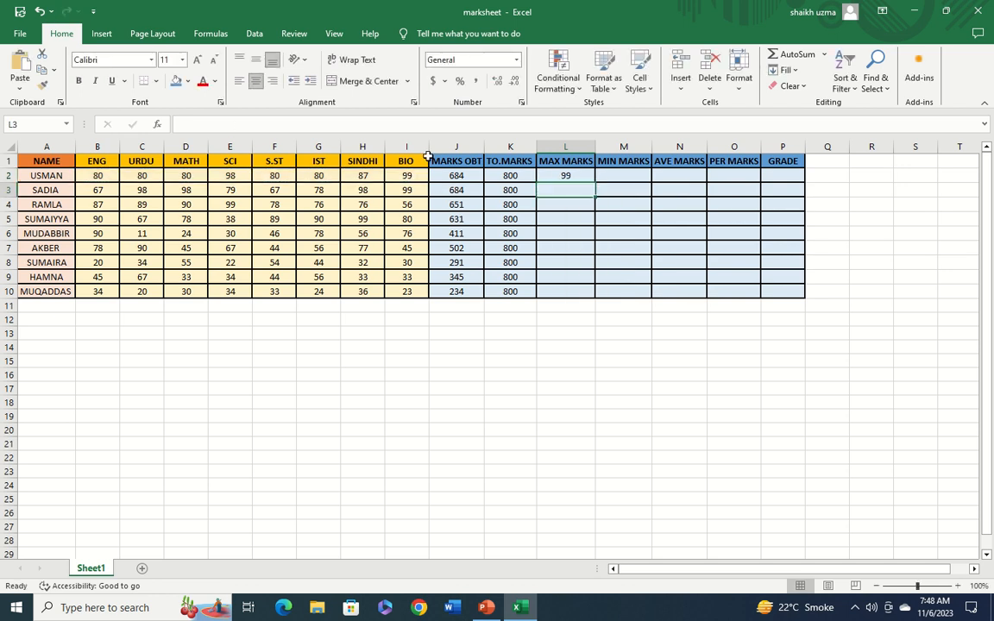
click(590, 174)
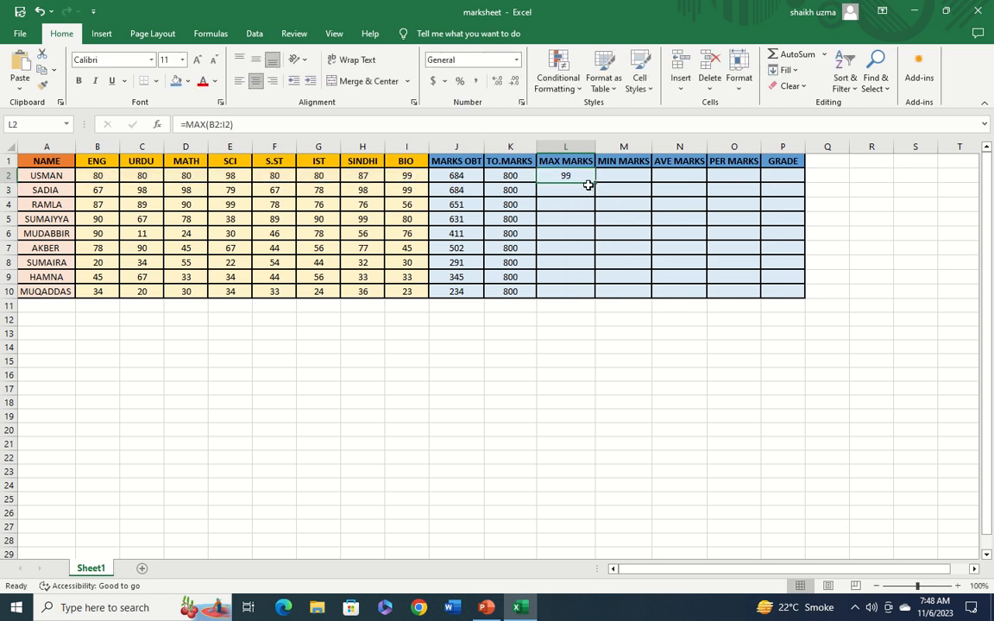
drag(597, 183, 583, 294)
Enter =MIN(B2:I2) in M2 for minimum marks and fill it down to M10
click(643, 175)
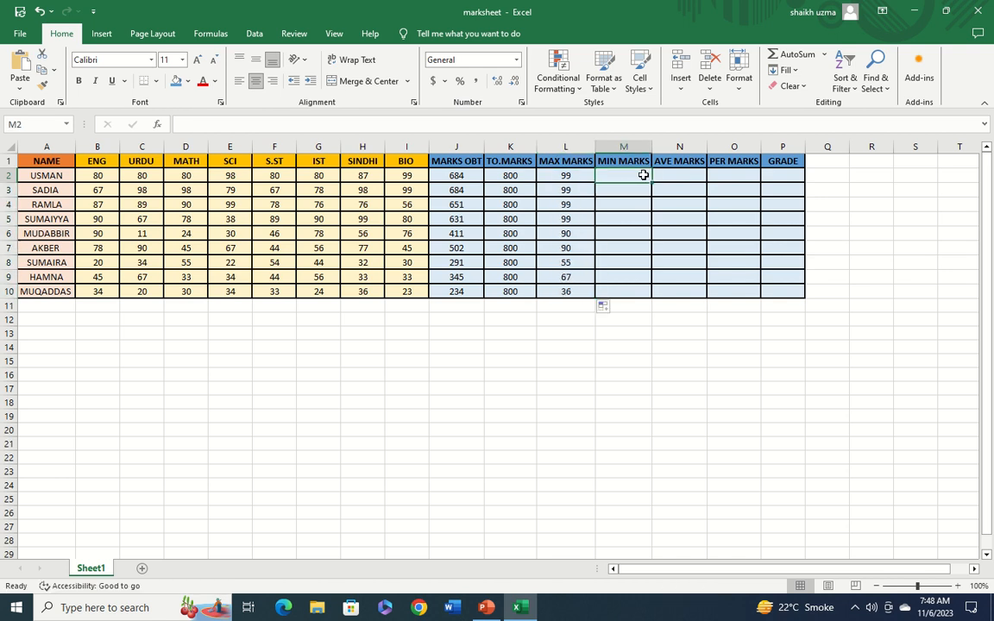
text(=MIN)
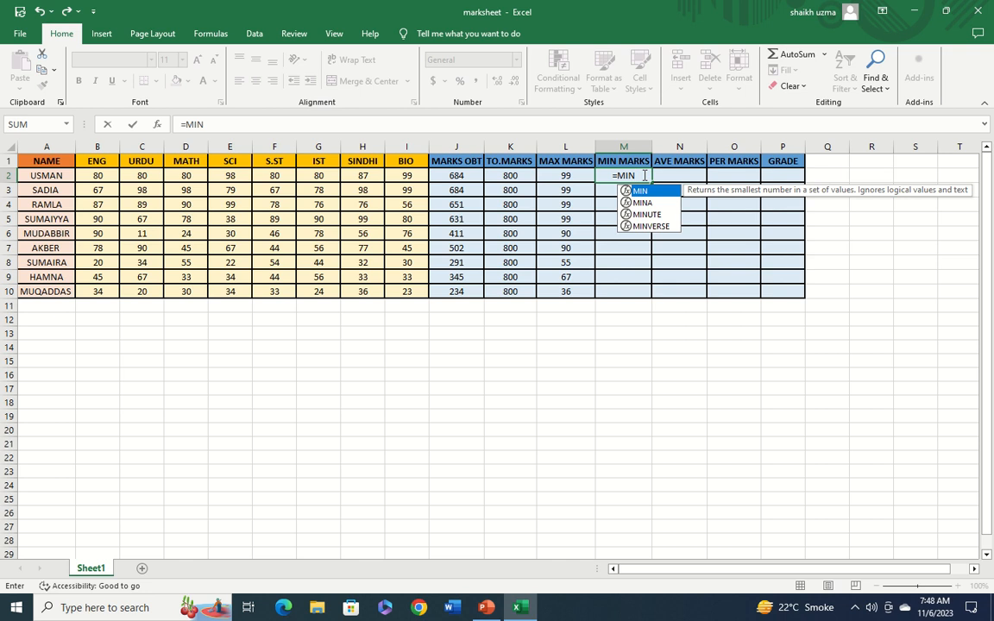
double_click(649, 191)
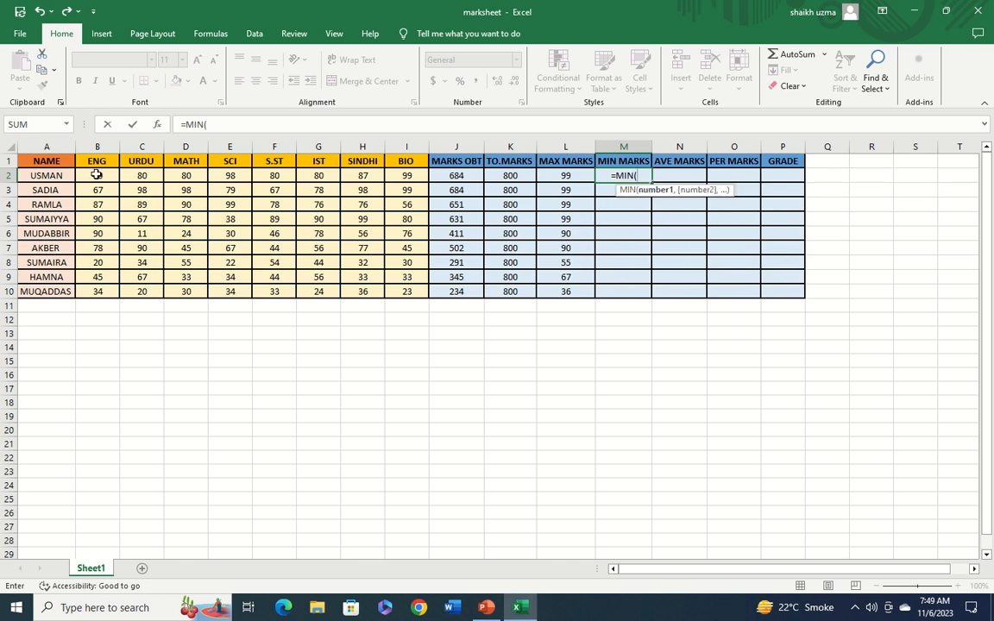
drag(92, 176, 411, 178)
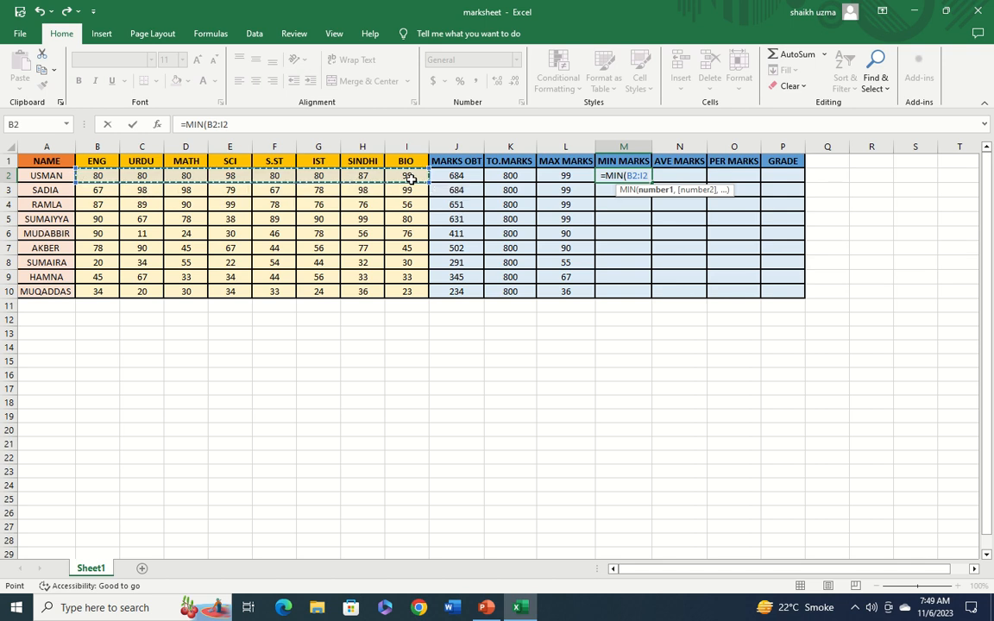
text())
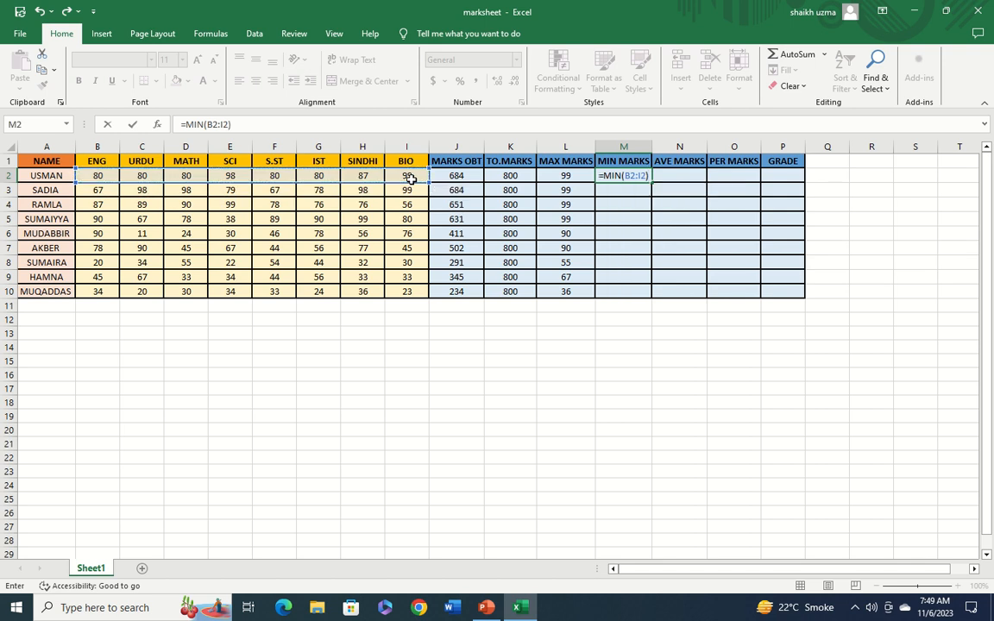
key(Return)
click(613, 175)
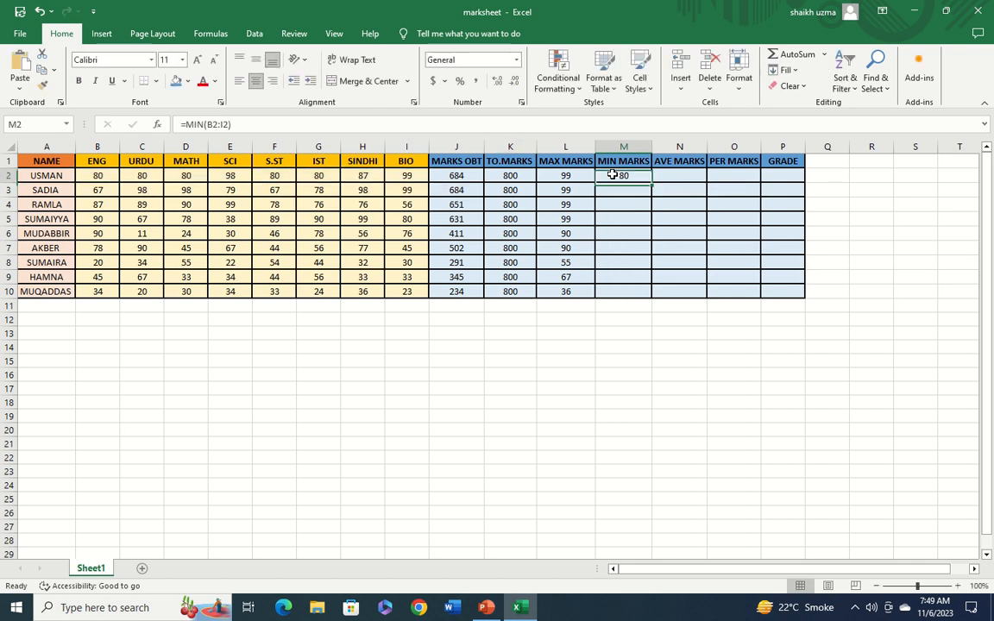
drag(655, 187, 647, 294)
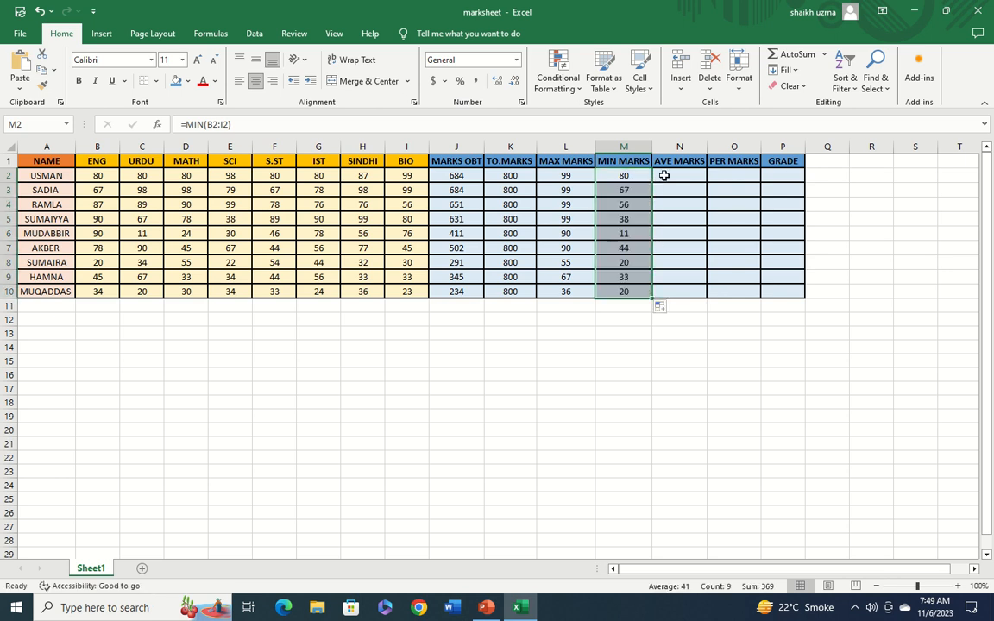
Enter =AVERAGE(B2:I2) in N2 for average marks and fill it down to N10
click(664, 175)
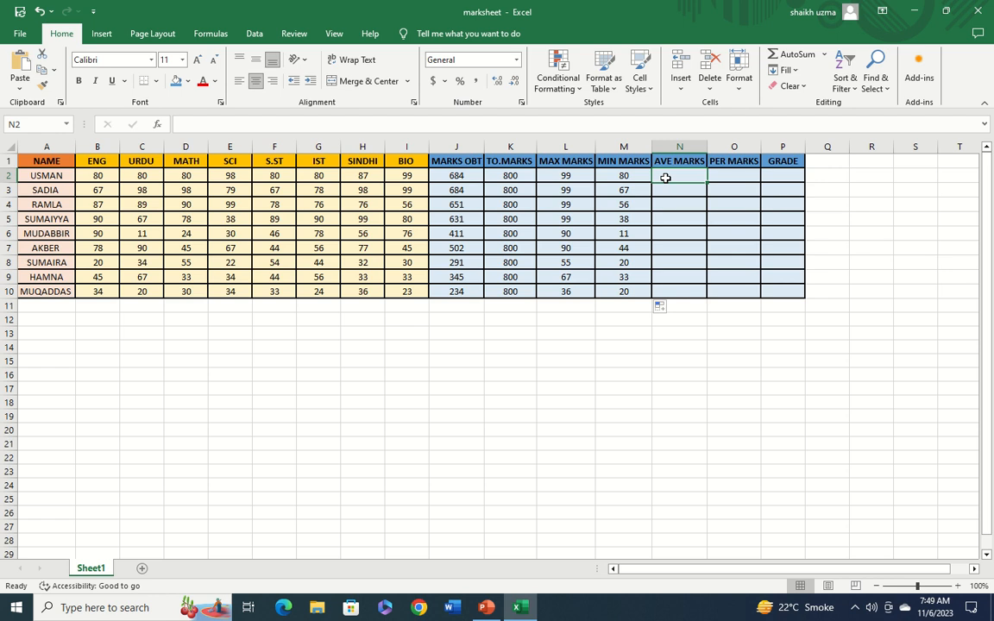
text(=AVERAGE)
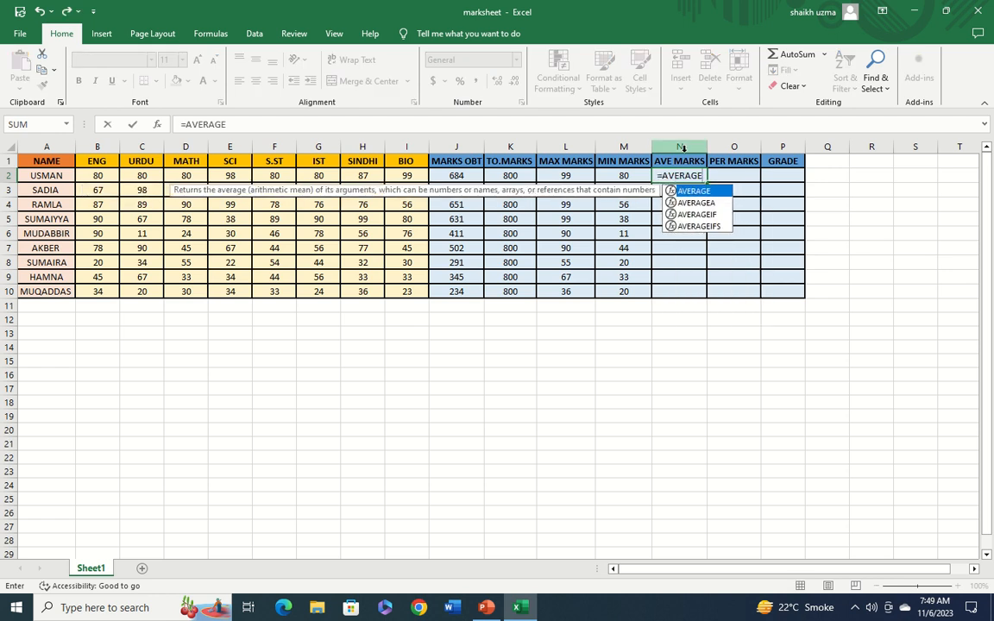
text(()
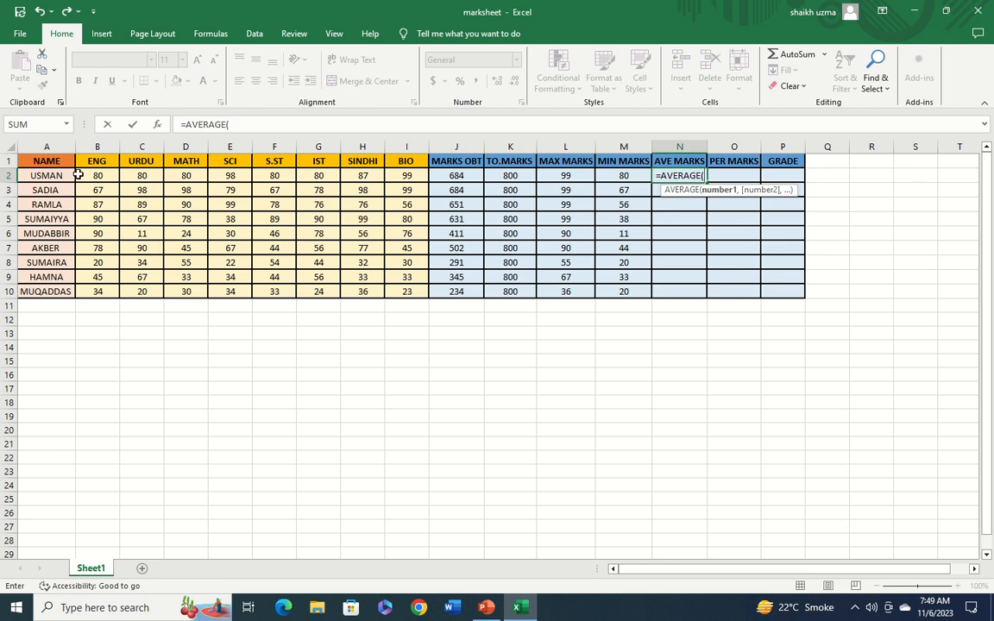
drag(78, 175, 402, 177)
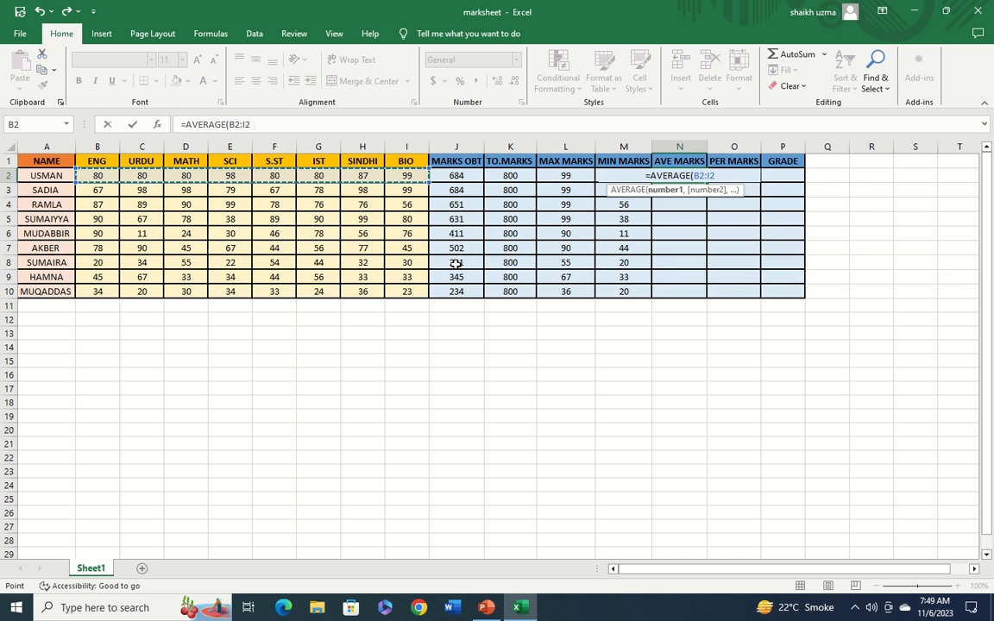
text())
key(Return)
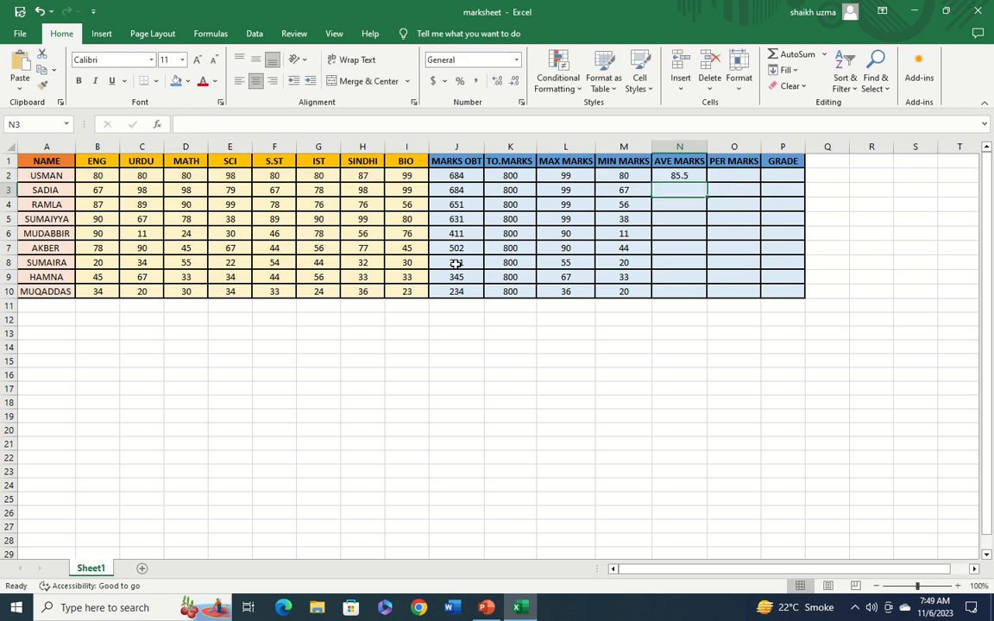
click(703, 176)
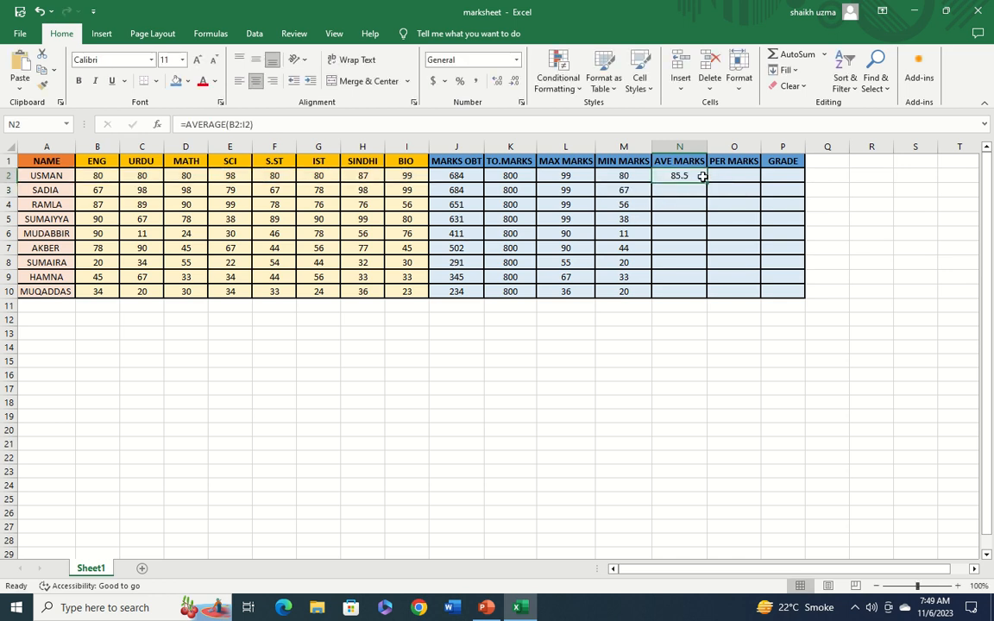
drag(706, 183, 701, 290)
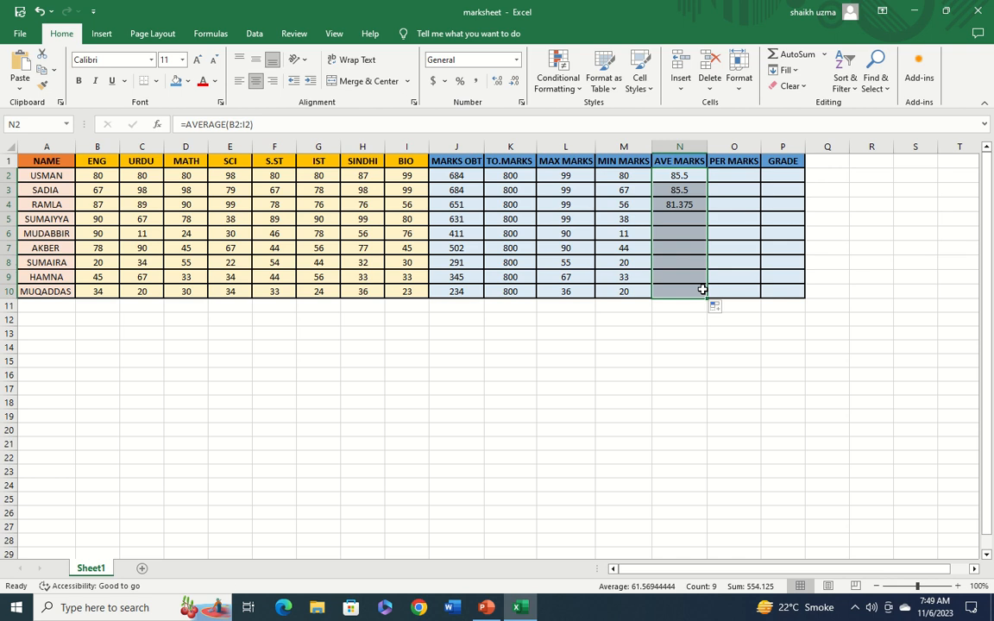
Enter the percentage formula =J2*100/K2 in O2 and fill it down to O10
click(733, 177)
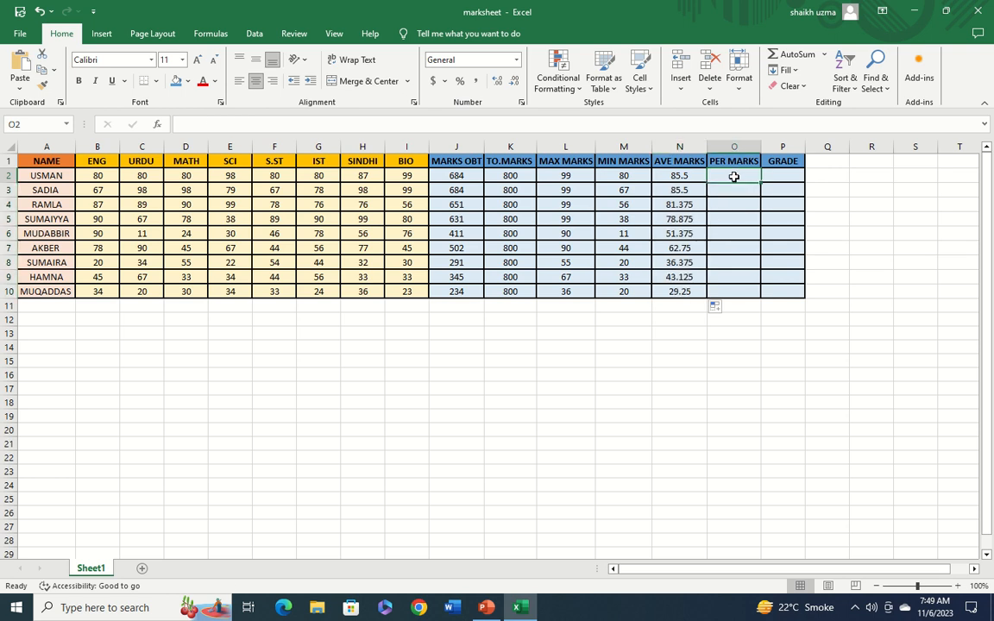
text(=)
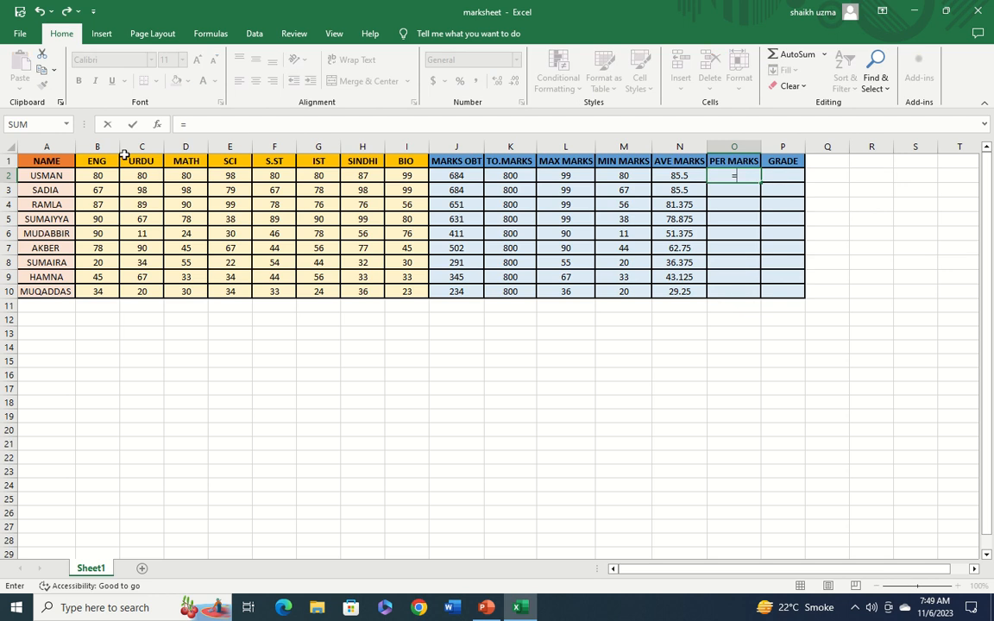
click(449, 176)
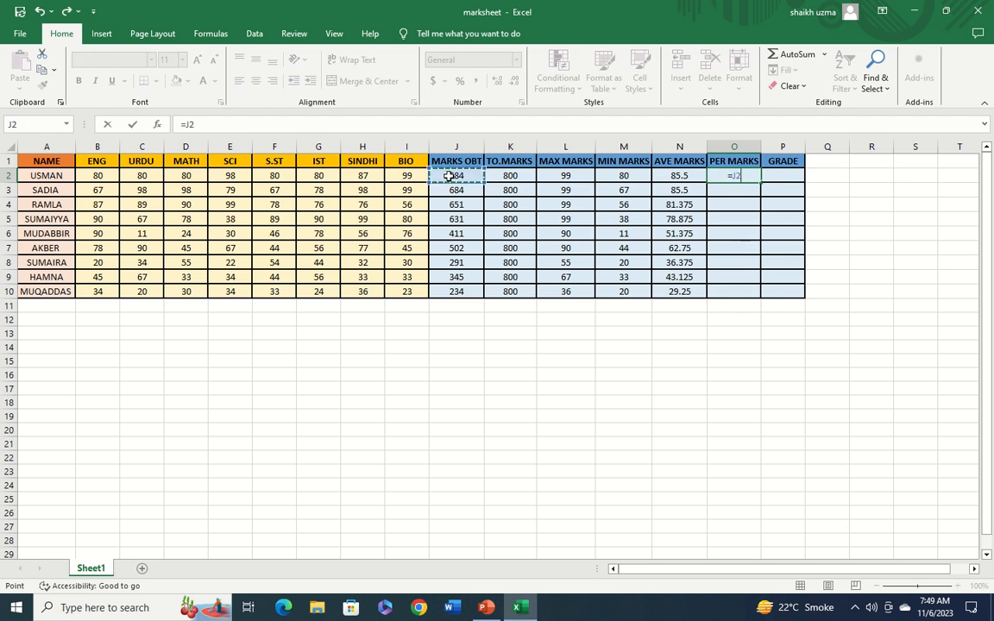
text(*100)
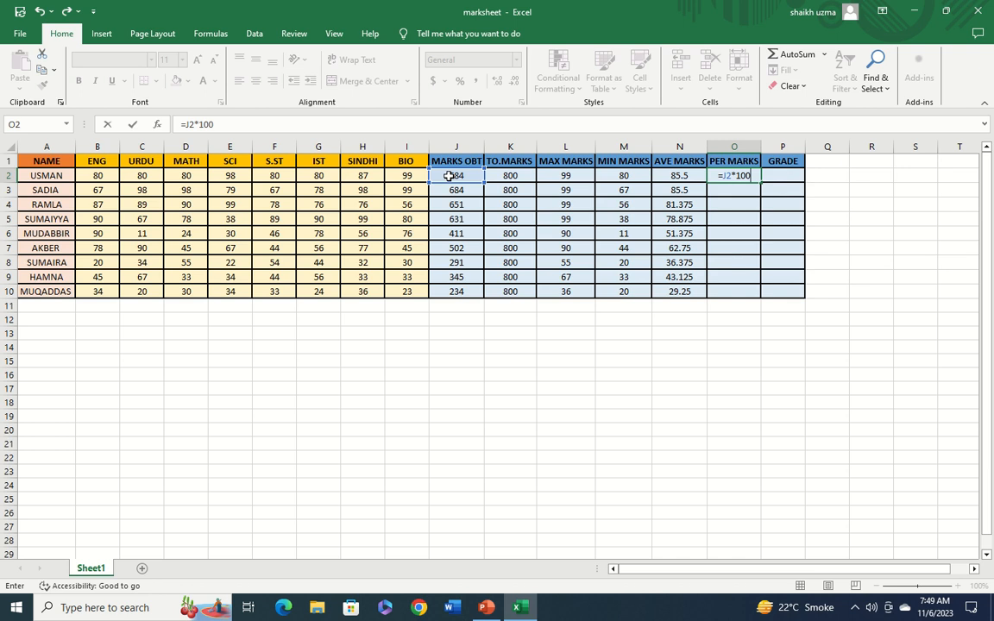
text(/)
click(510, 178)
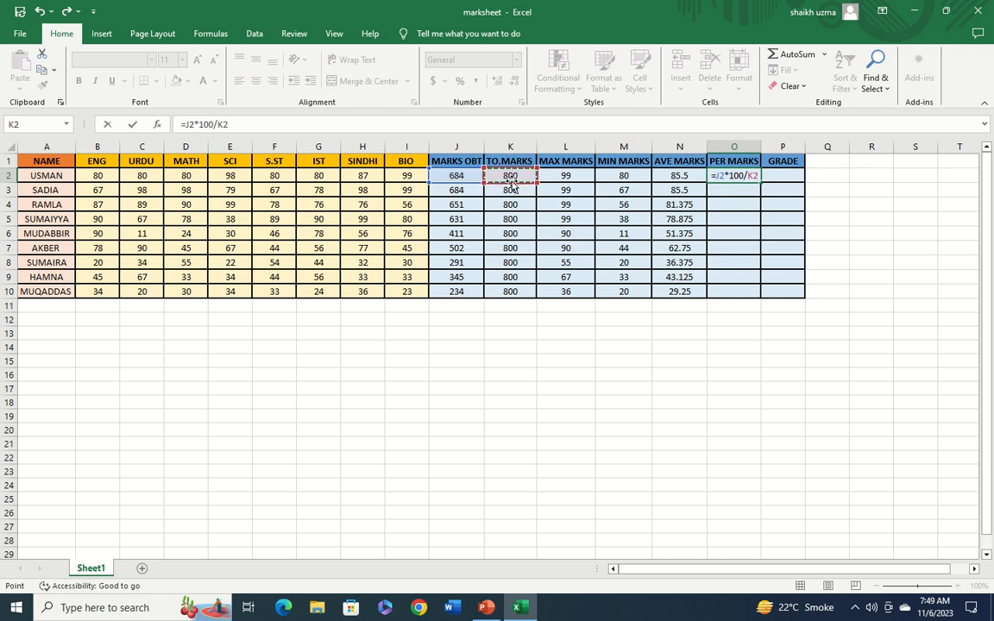
key(Return)
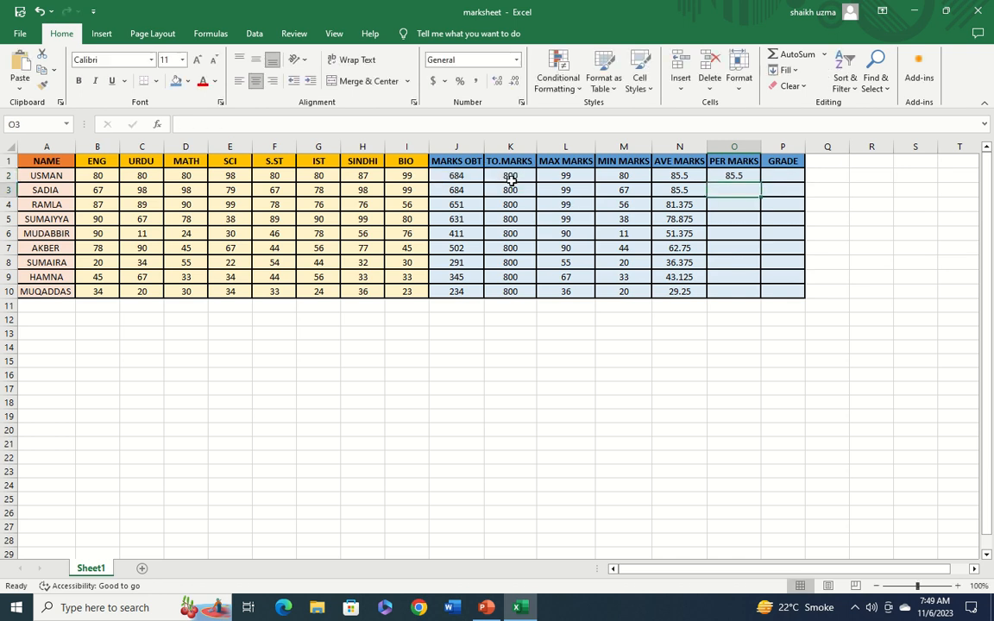
click(732, 177)
drag(761, 182, 765, 291)
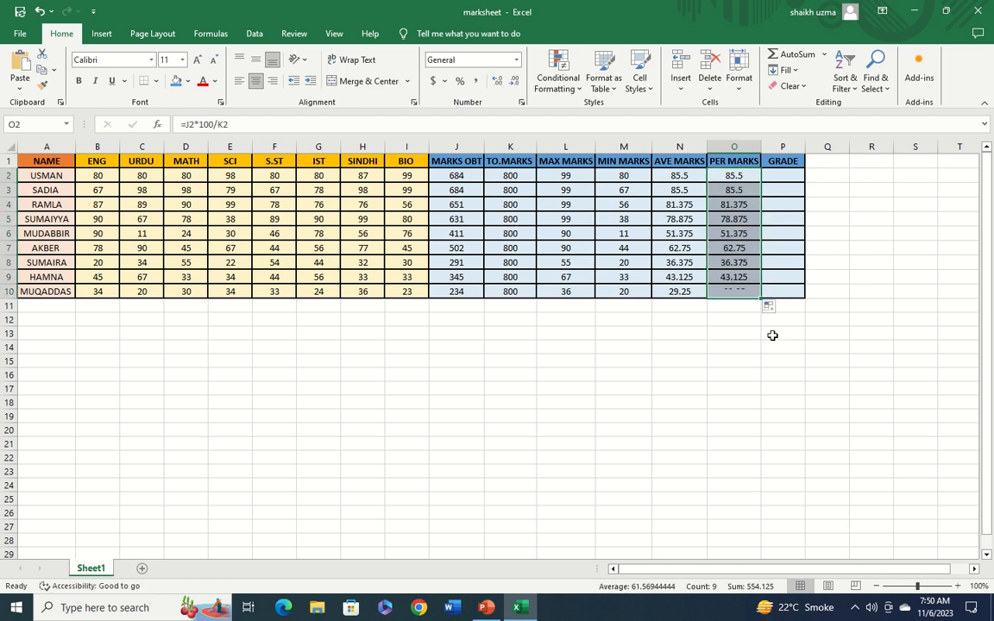
Start a nested IF grade formula in P2 with the first condition O2>80
click(784, 176)
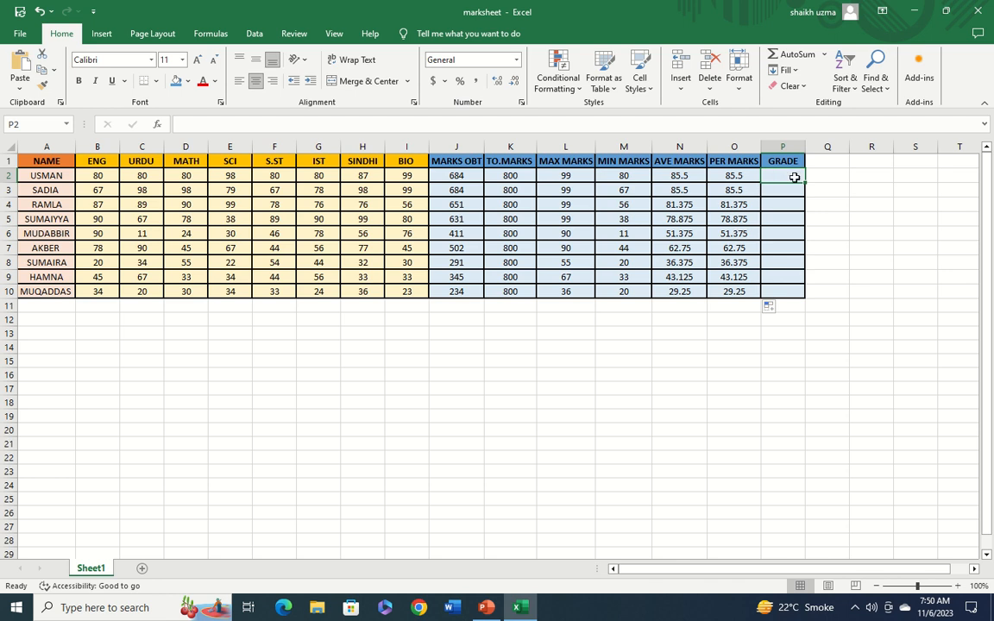
click(977, 569)
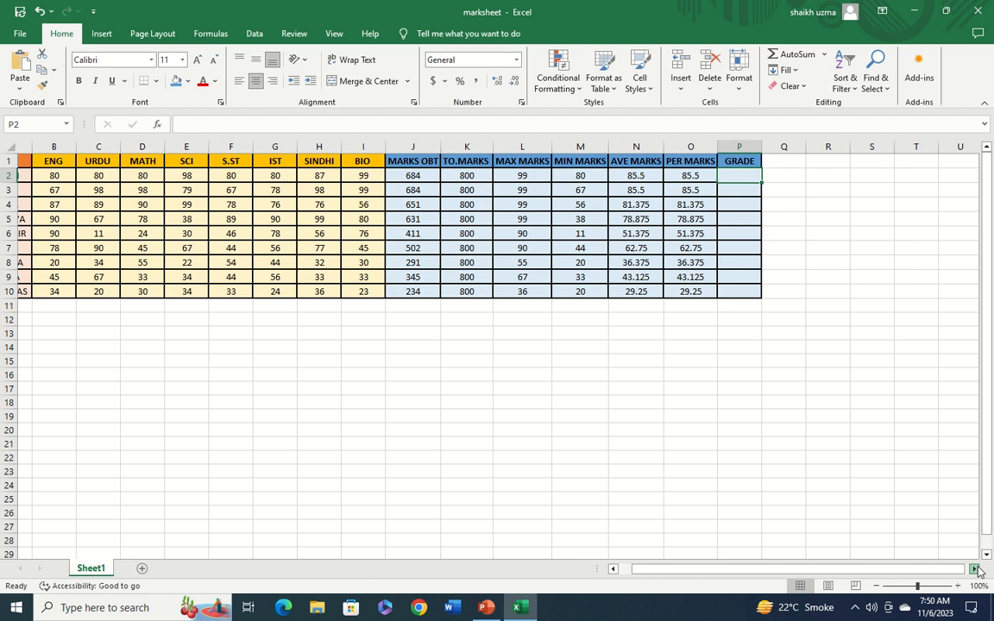
click(976, 569)
click(976, 569)
click(976, 569)
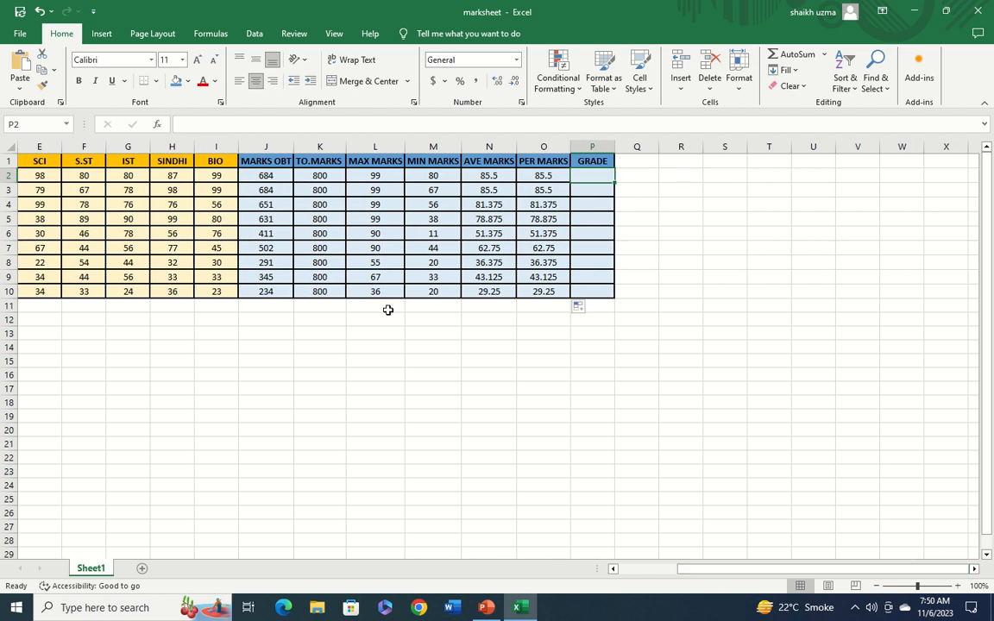
click(976, 571)
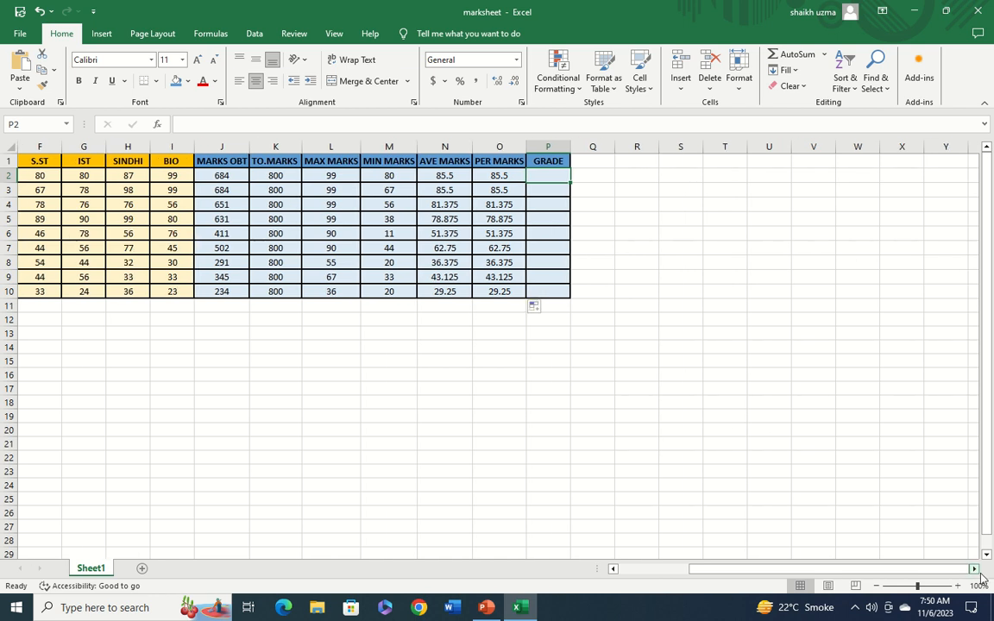
click(244, 125)
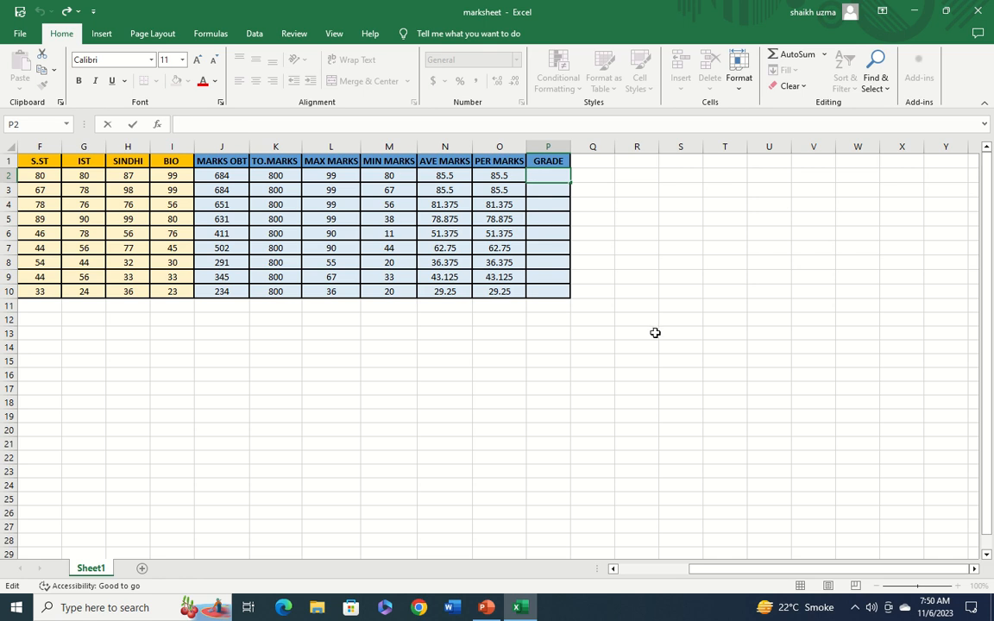
click(550, 178)
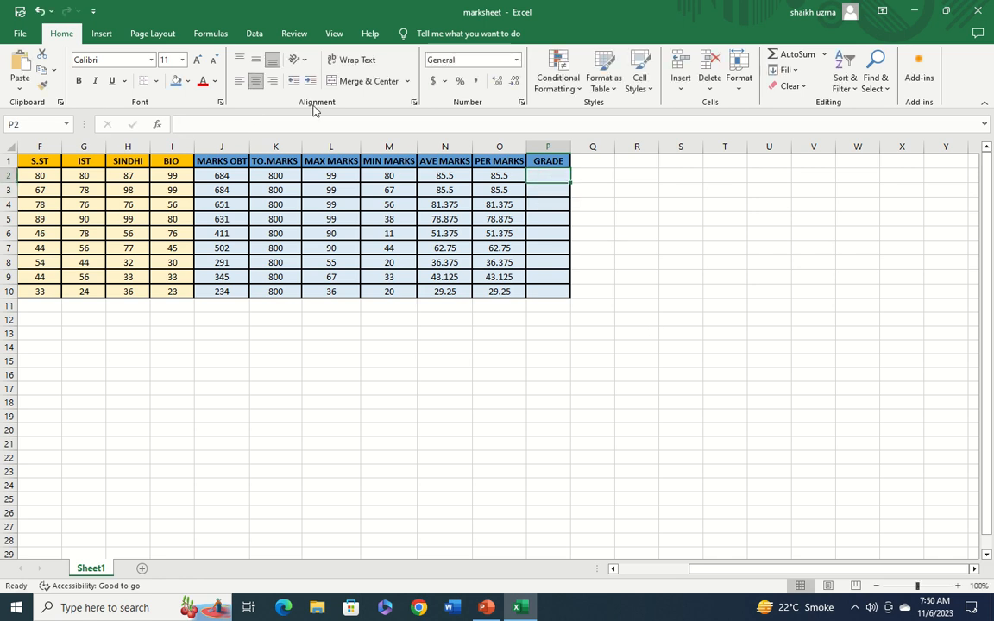
click(256, 126)
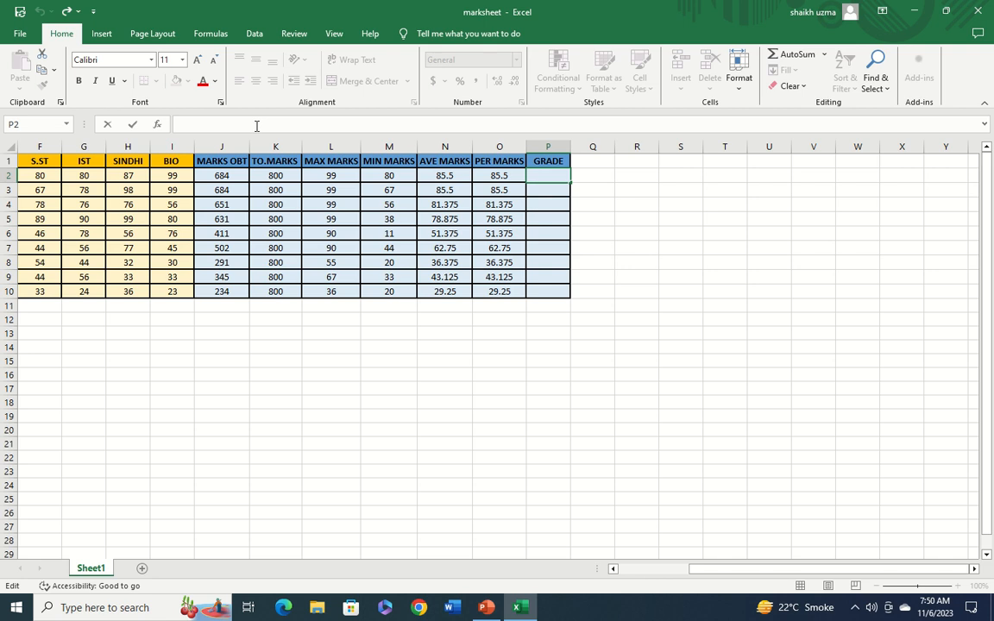
text(=)
key(BackSpace)
key(BackSpace)
text(=I)
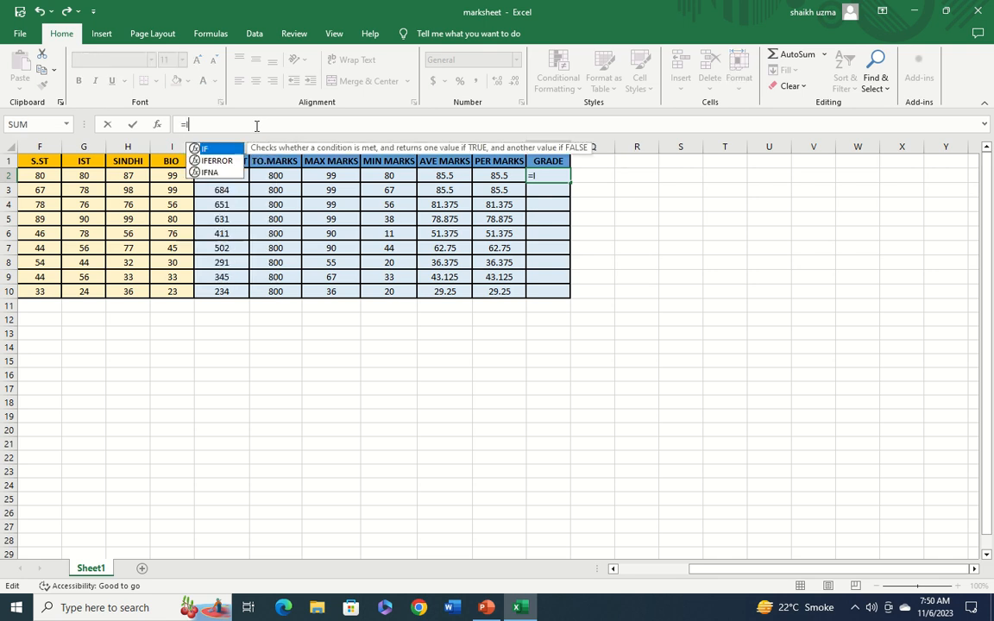
text(F)
double_click(202, 148)
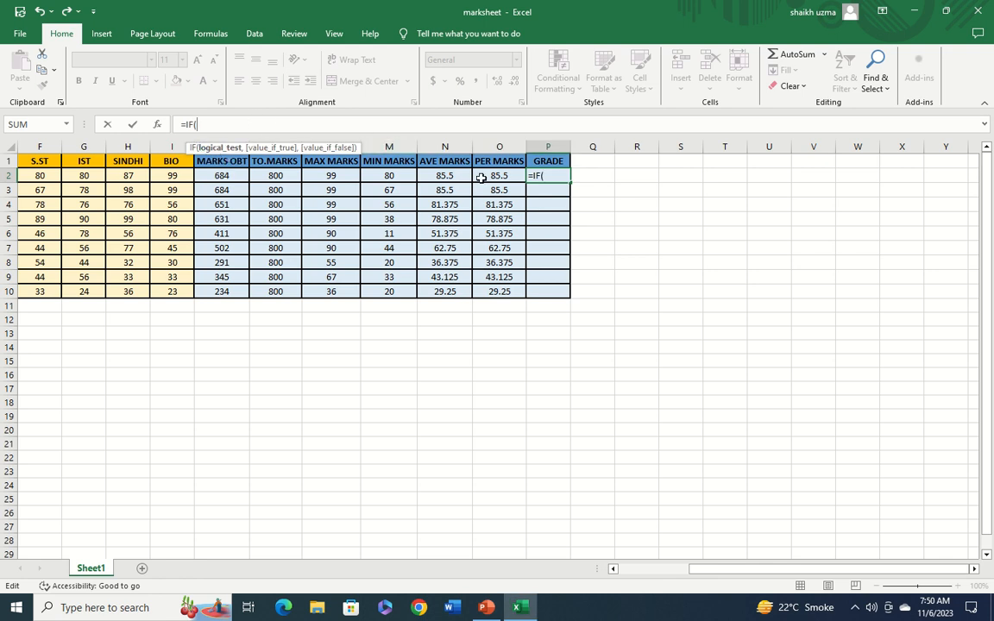
click(481, 178)
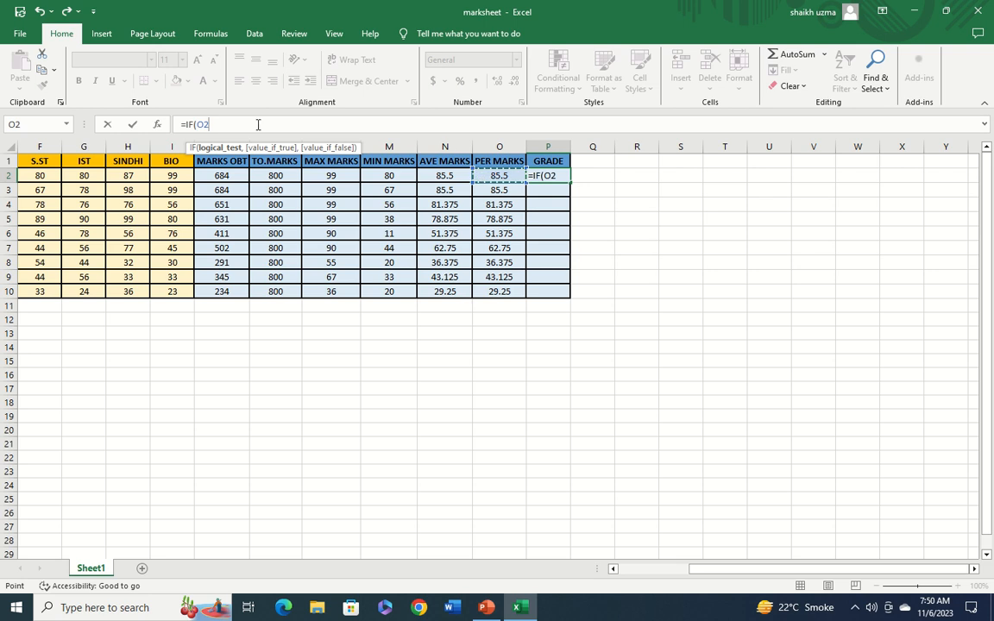
text(>)
text(80,)
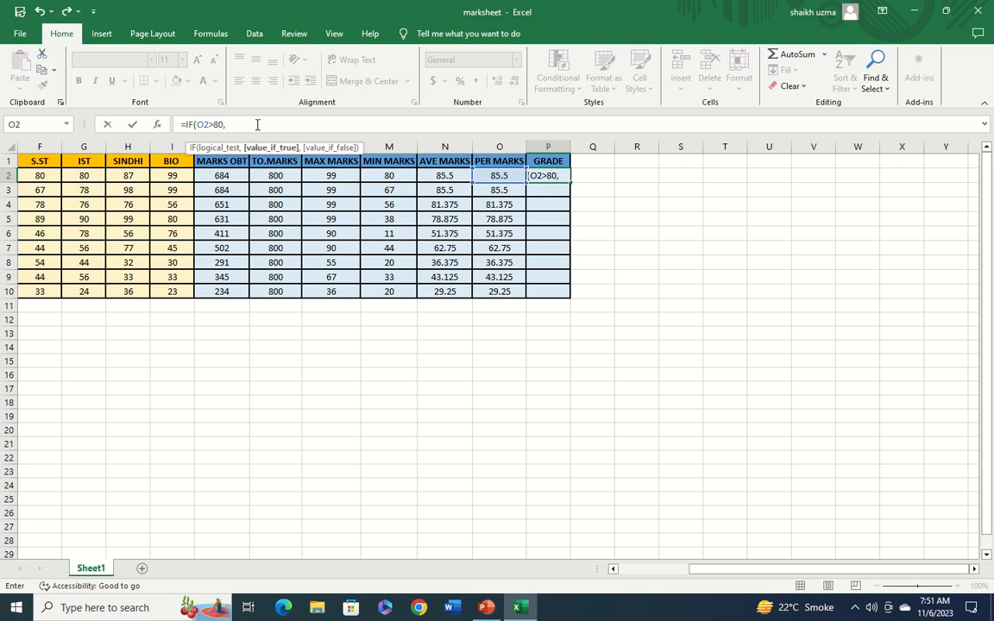
text("A)
text(=)
Give the first condition the result "A+" and open a second nested IF
text(+)
text(")
text(,)
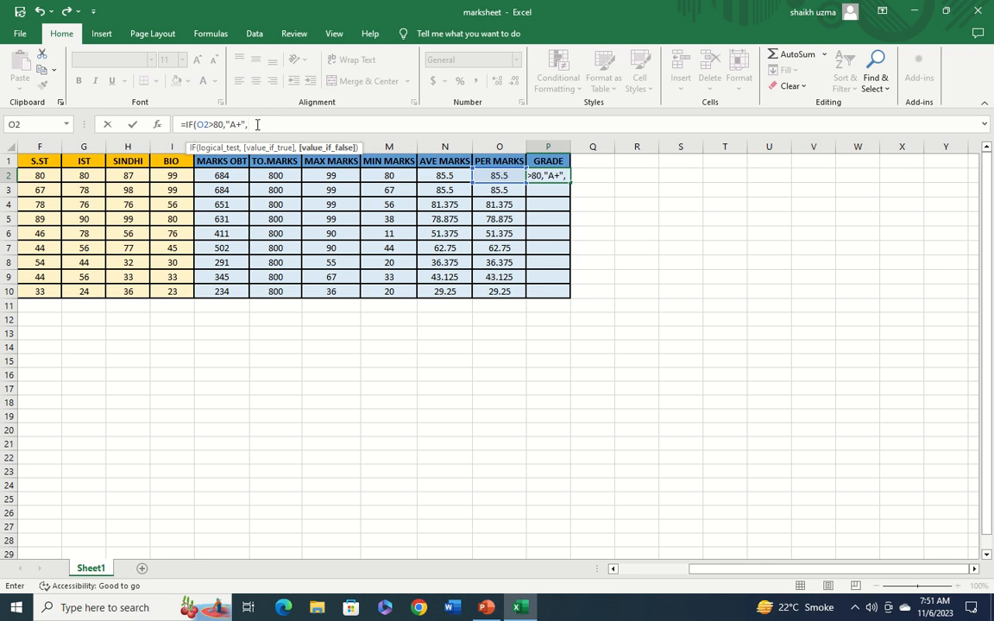
text(IF)
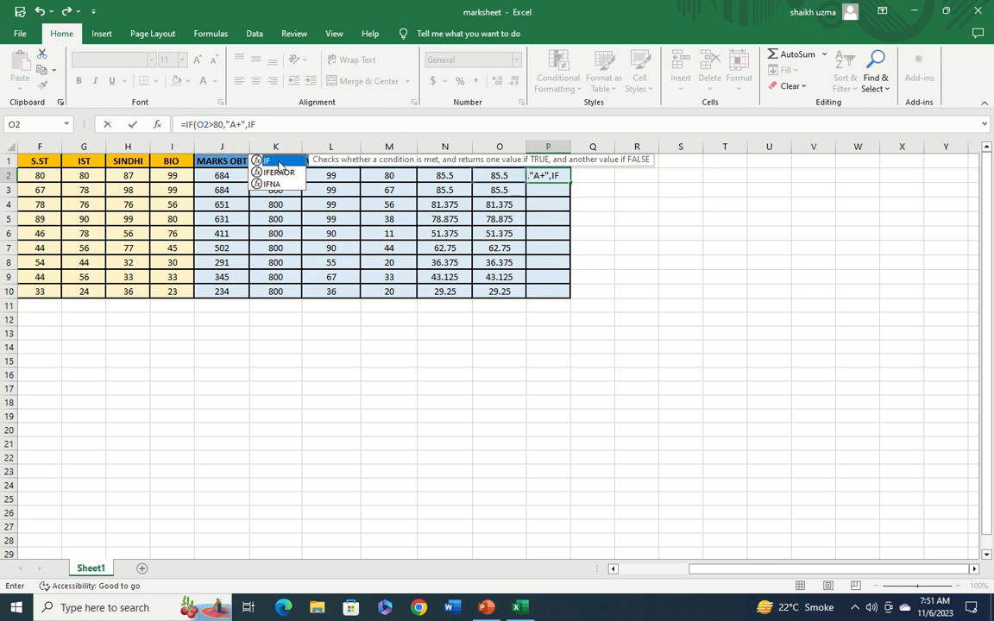
double_click(278, 161)
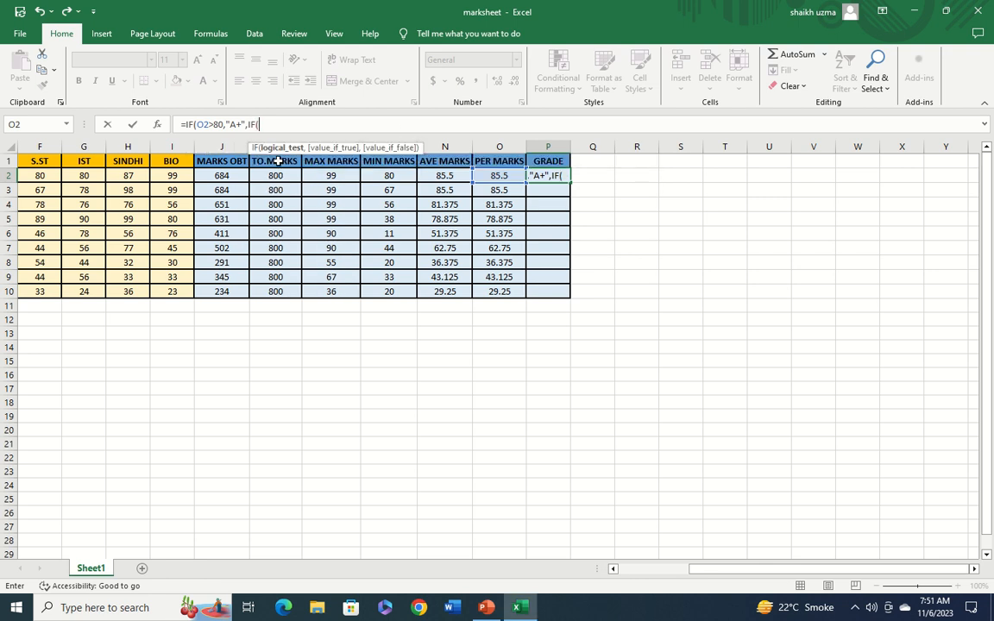
Add the condition O2>70 returning "A" and open a third nested IF
click(494, 178)
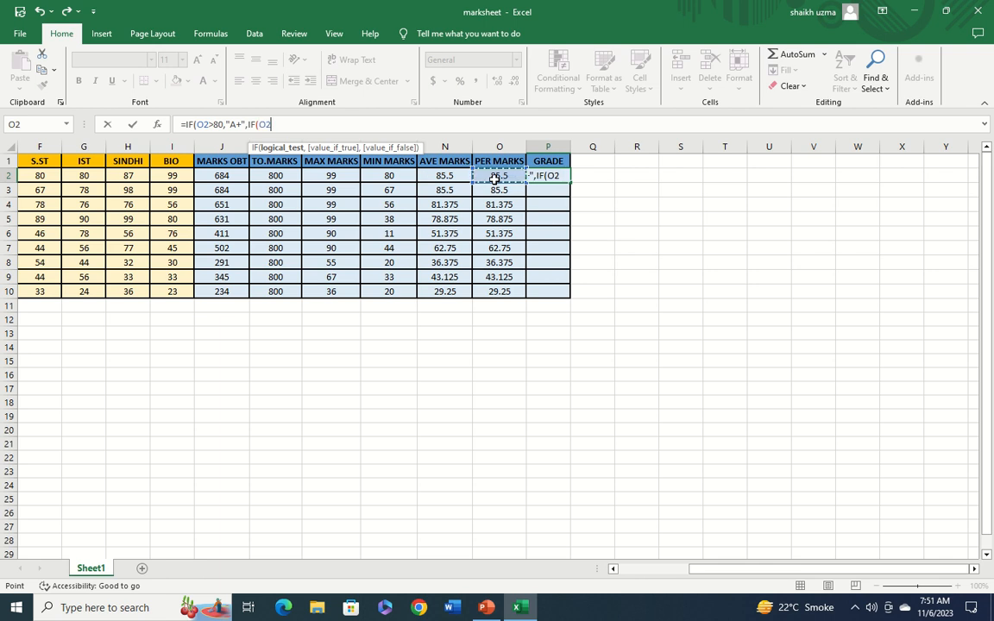
text(>70)
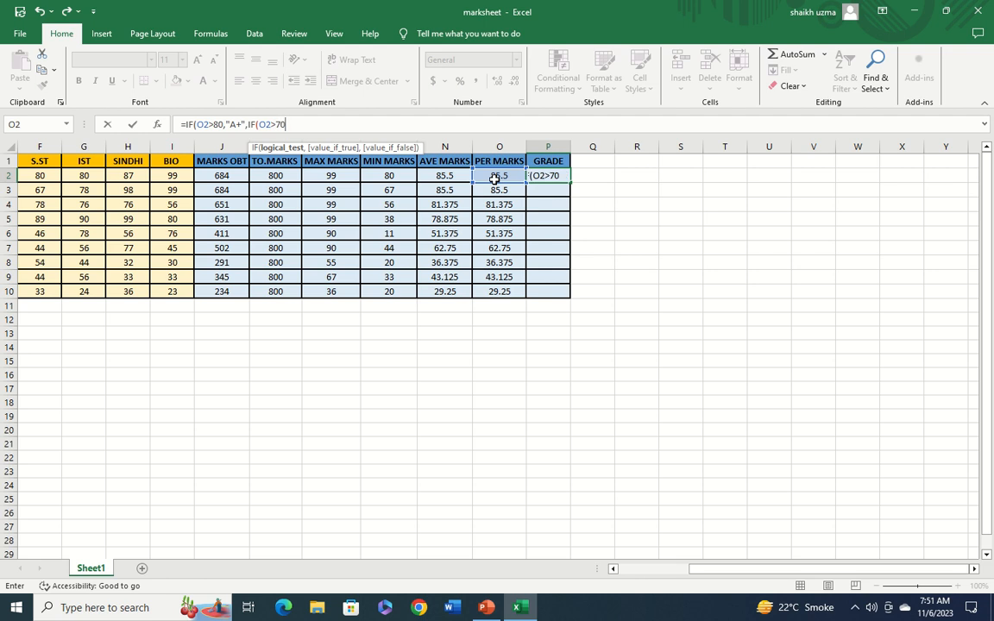
text(,")
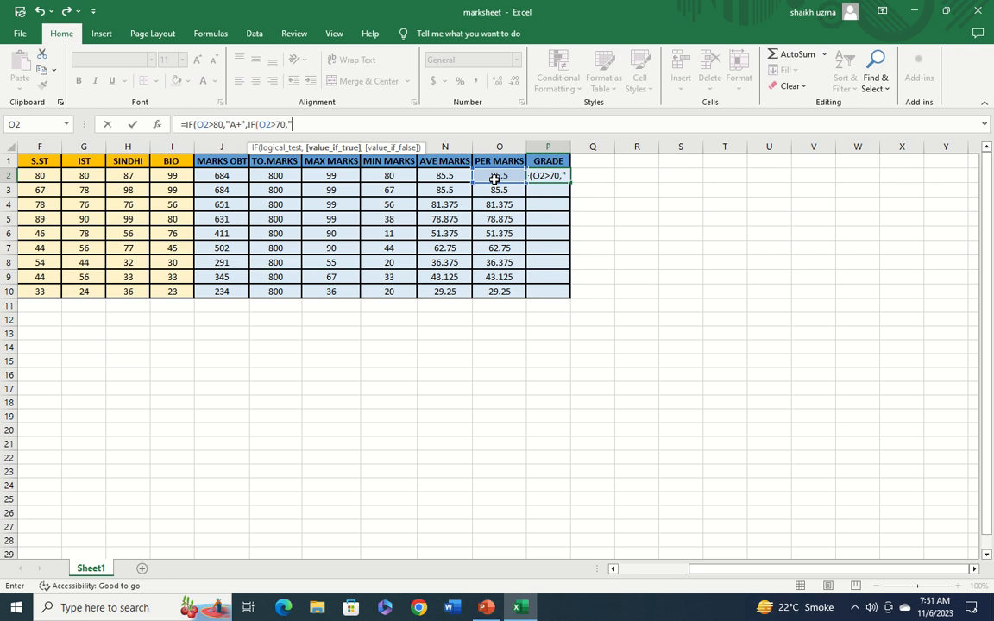
text(A",)
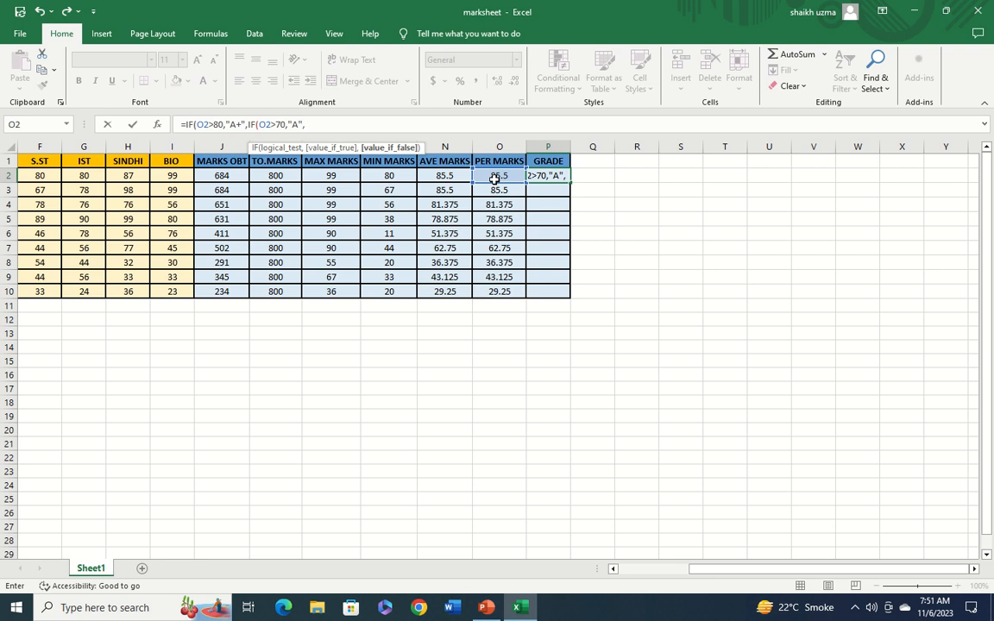
text(I)
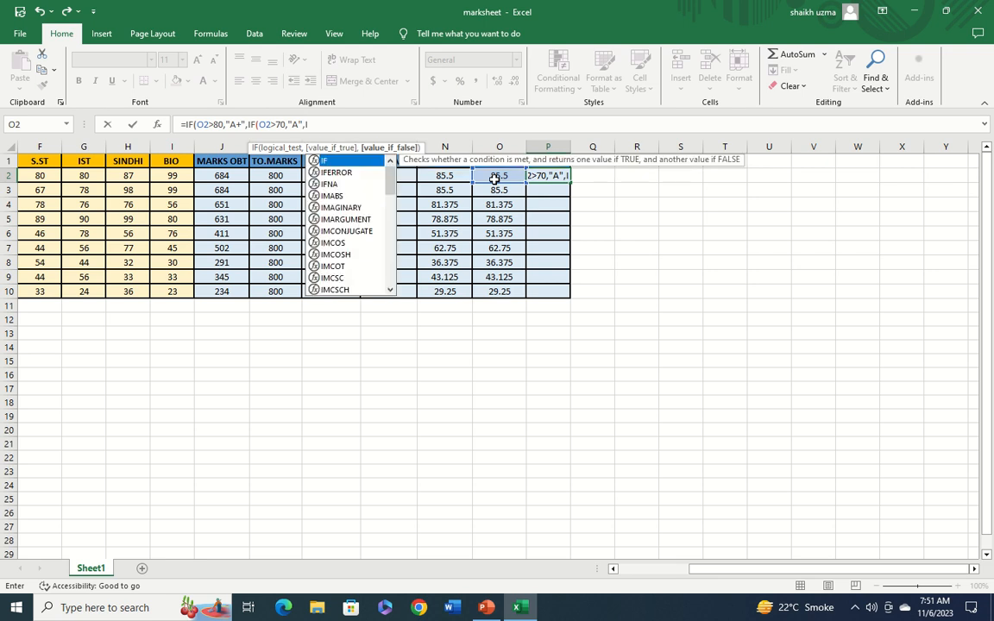
text(F)
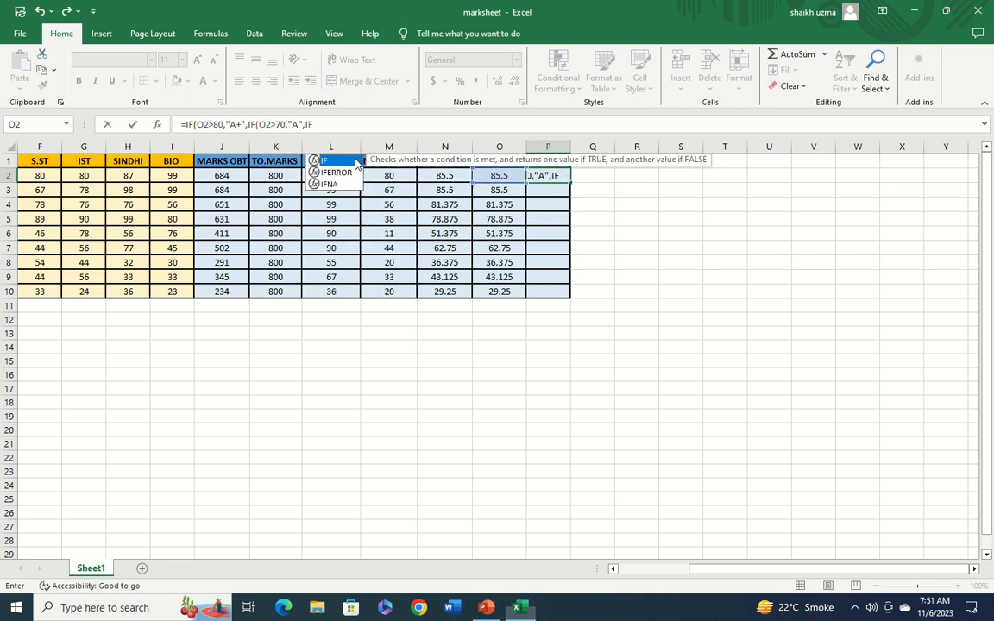
text(()
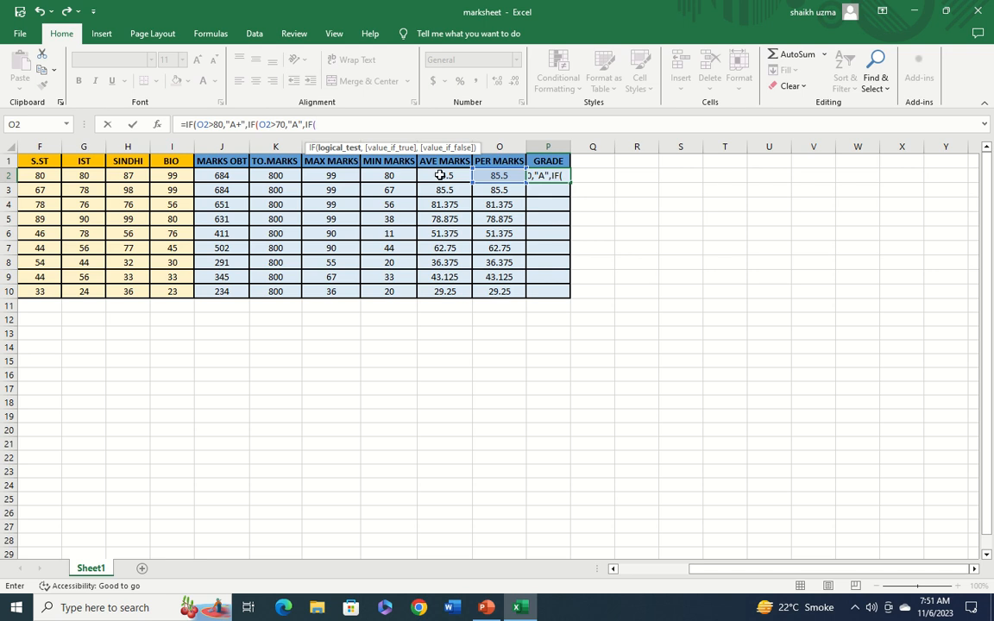
Add the condition O2>60 returning "B" and open a fourth nested IF
click(506, 175)
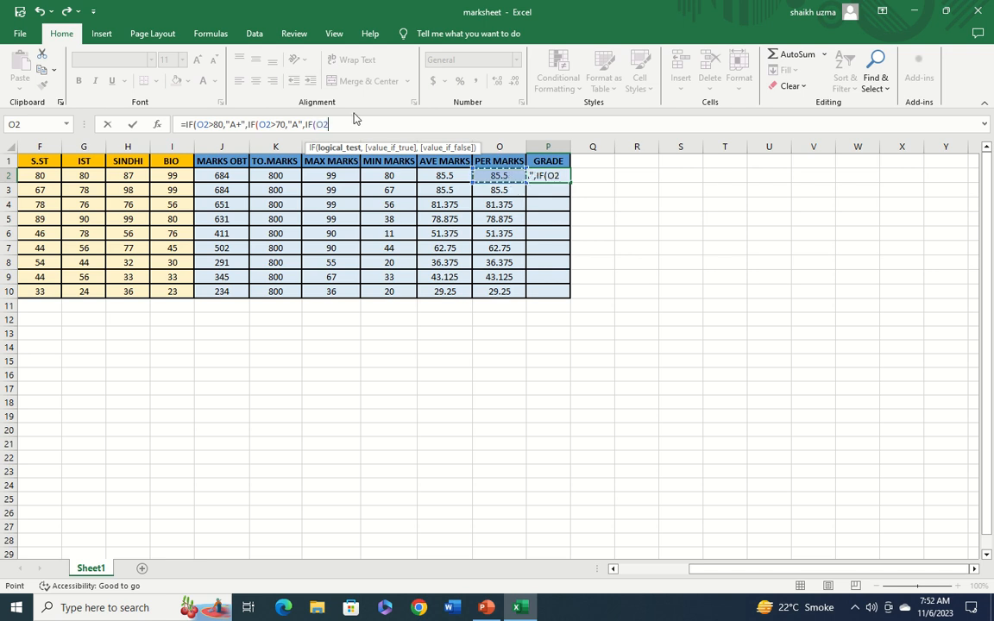
text(>60,)
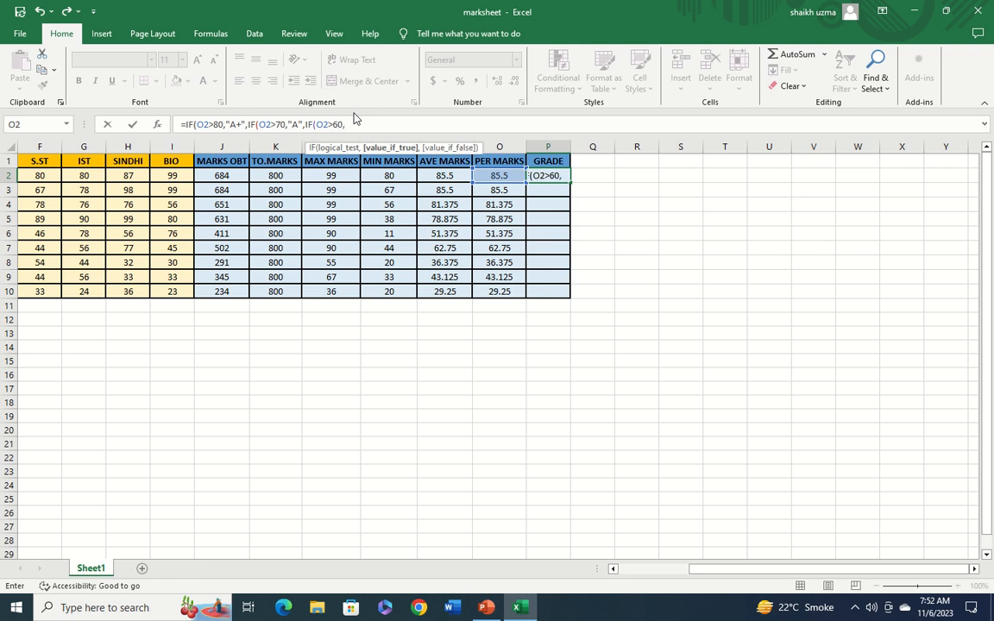
text("B",)
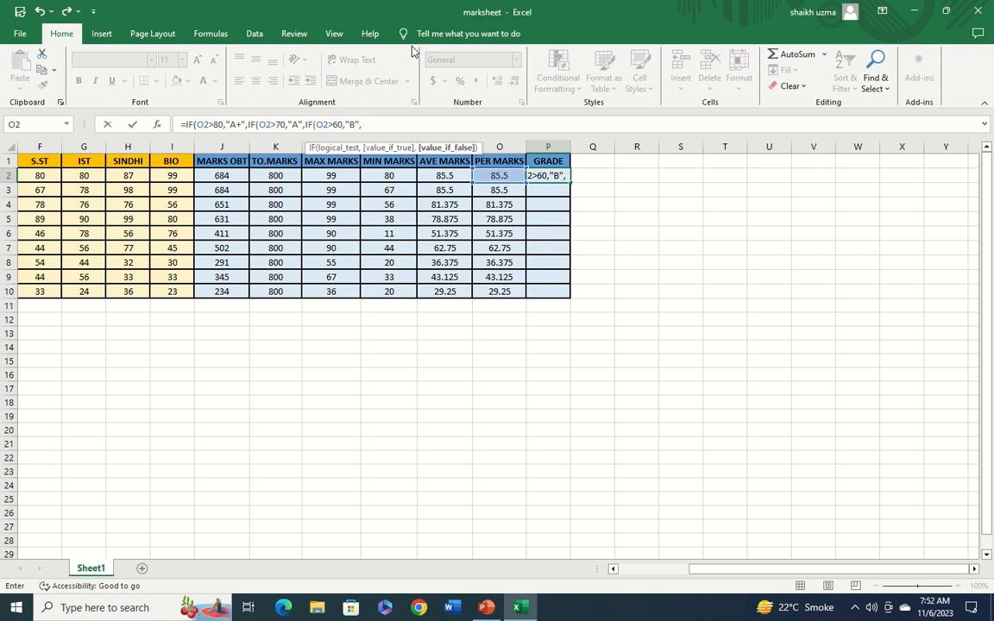
text(IF)
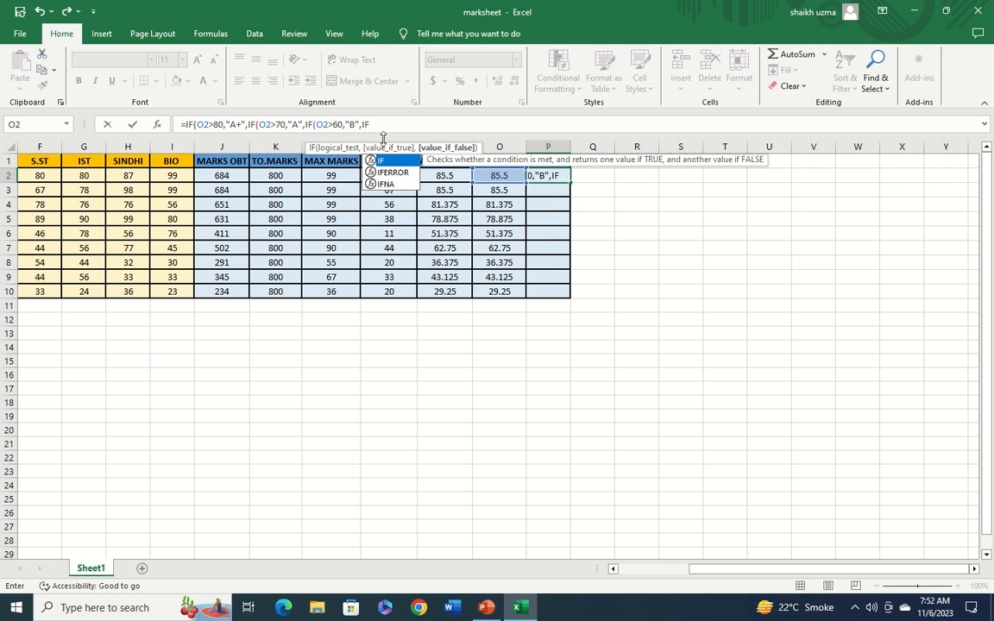
text(()
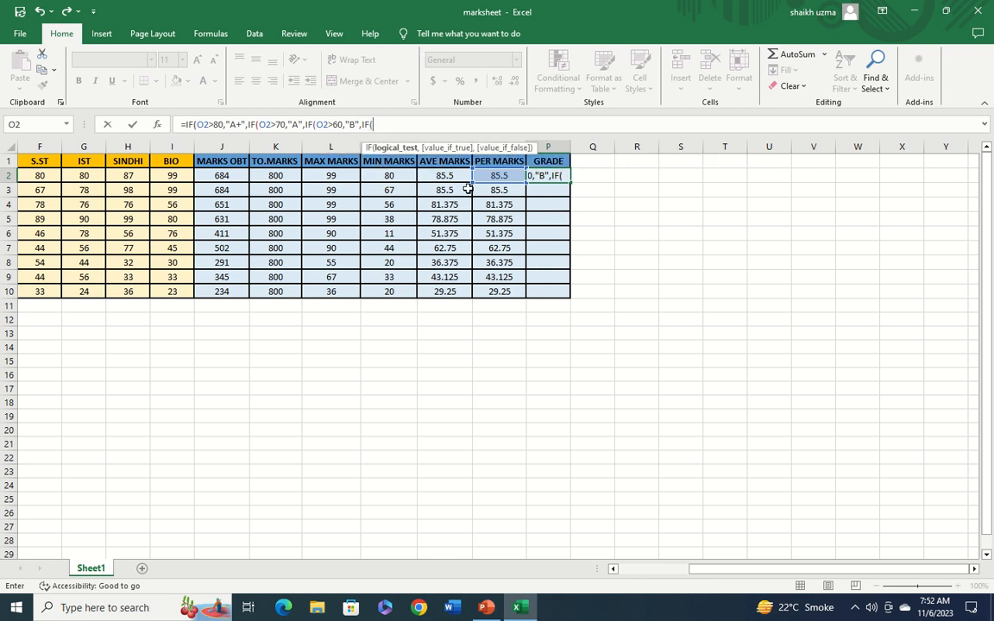
Add the condition O2>50 returning "C" and begin another nested IF
click(511, 177)
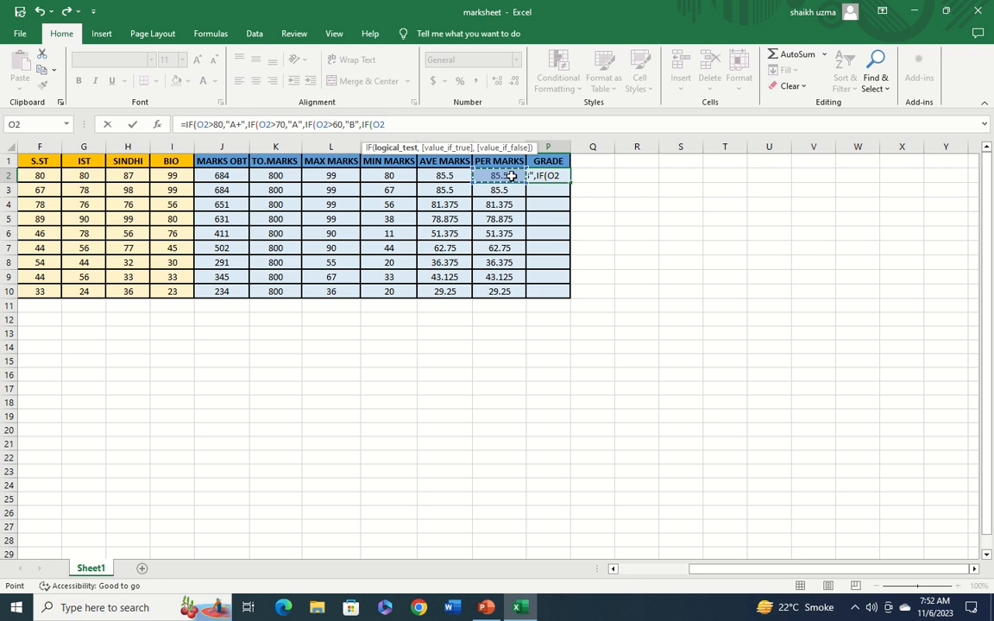
text(>)
text(50,")
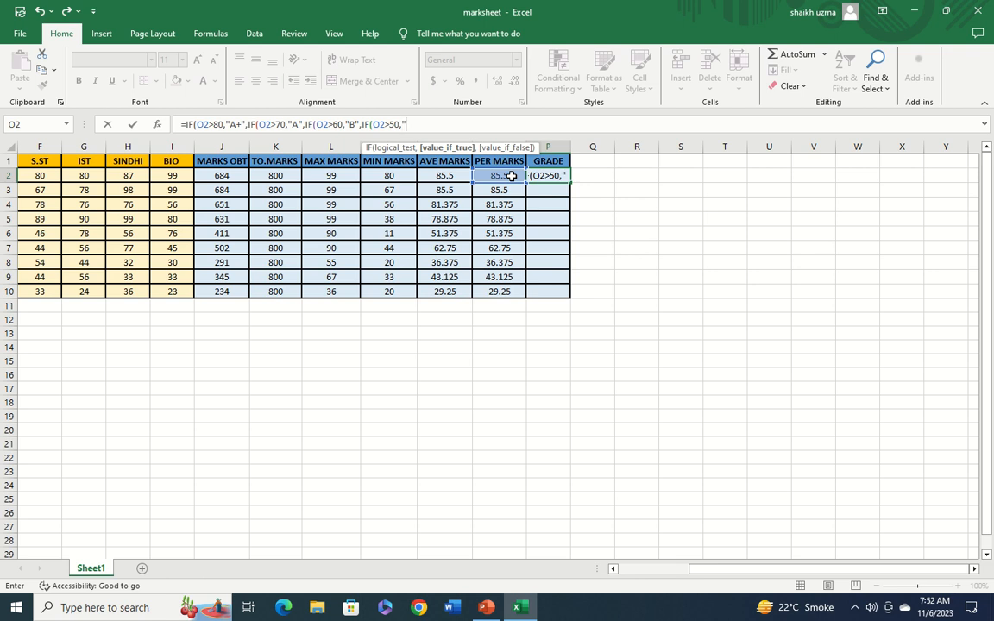
text(C",IF)
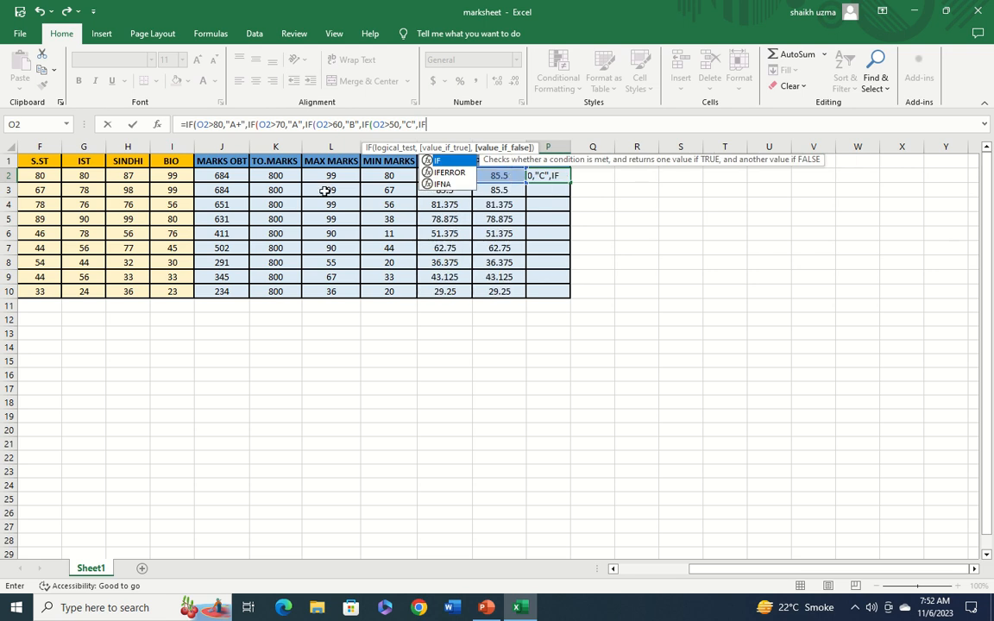
Complete the IF on O2 returning "D" and begin another nested IF
double_click(448, 161)
click(475, 179)
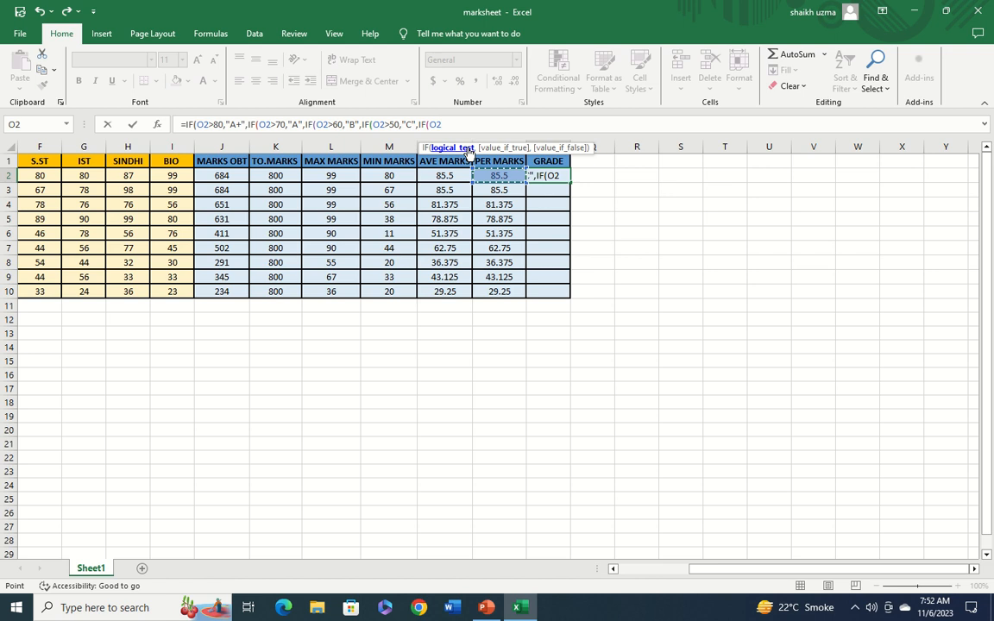
text(,)
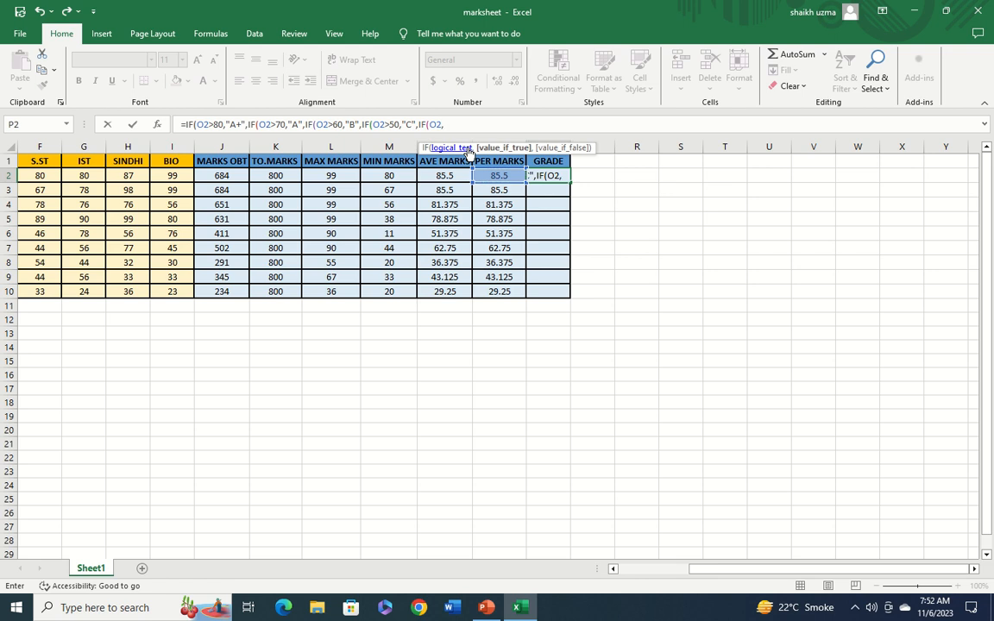
text(")
text(D)
text(",)
text(IF)
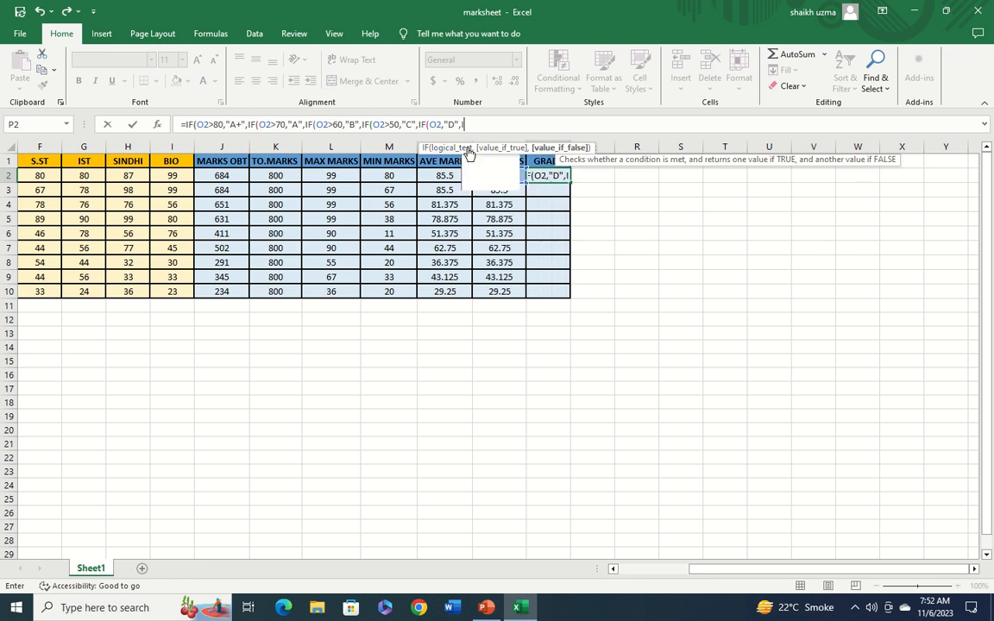
text(()
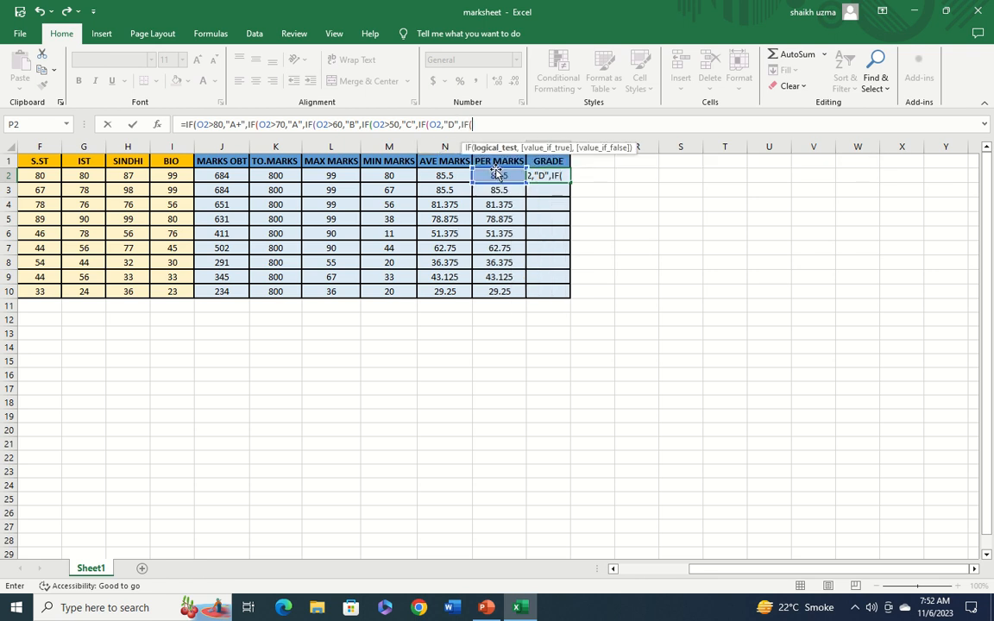
Start the next nested IF with a condition comparing O2 using greater-than
click(492, 174)
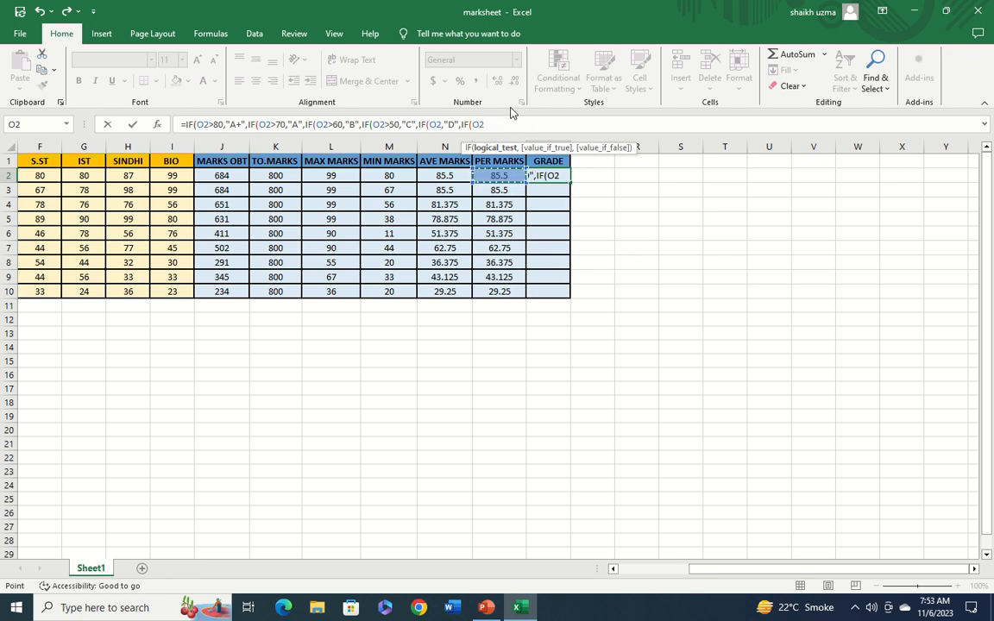
text(,)
key(BackSpace)
text(>)
Correct the condition of the "D" IF to O2>40
click(441, 124)
text(>)
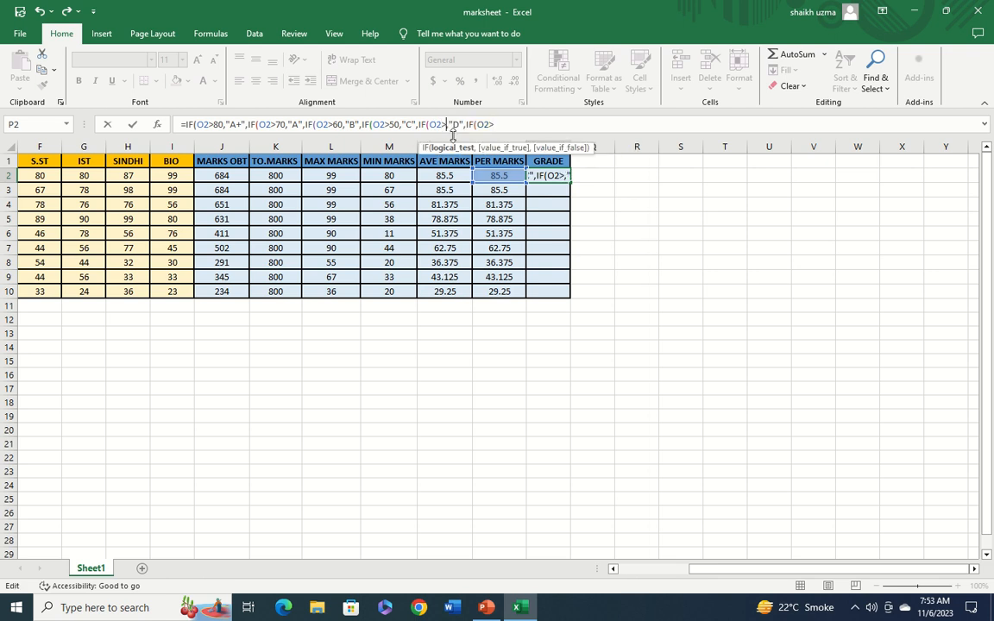
text(4-)
key(BackSpace)
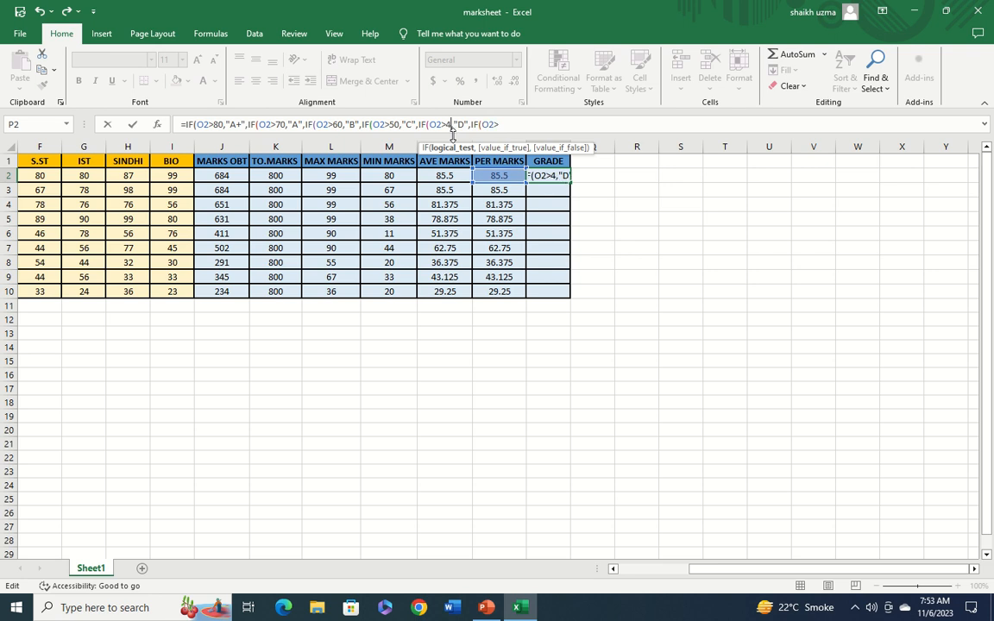
text(0)
Complete the next nested IF's condition as O2>33
click(514, 125)
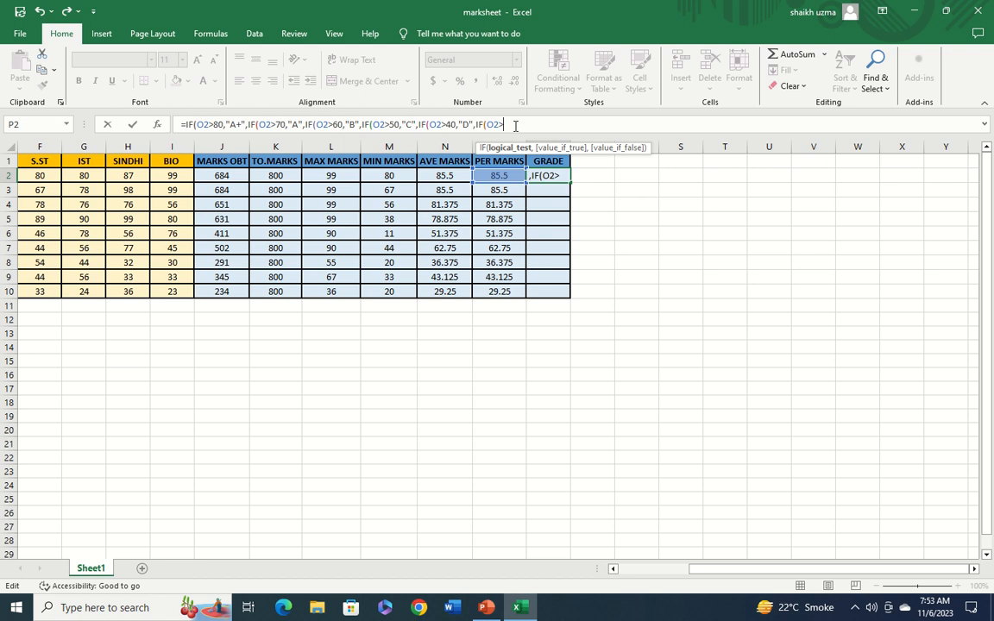
text(33)
click(223, 125)
text(,)
click(236, 124)
text(+)
text(,)
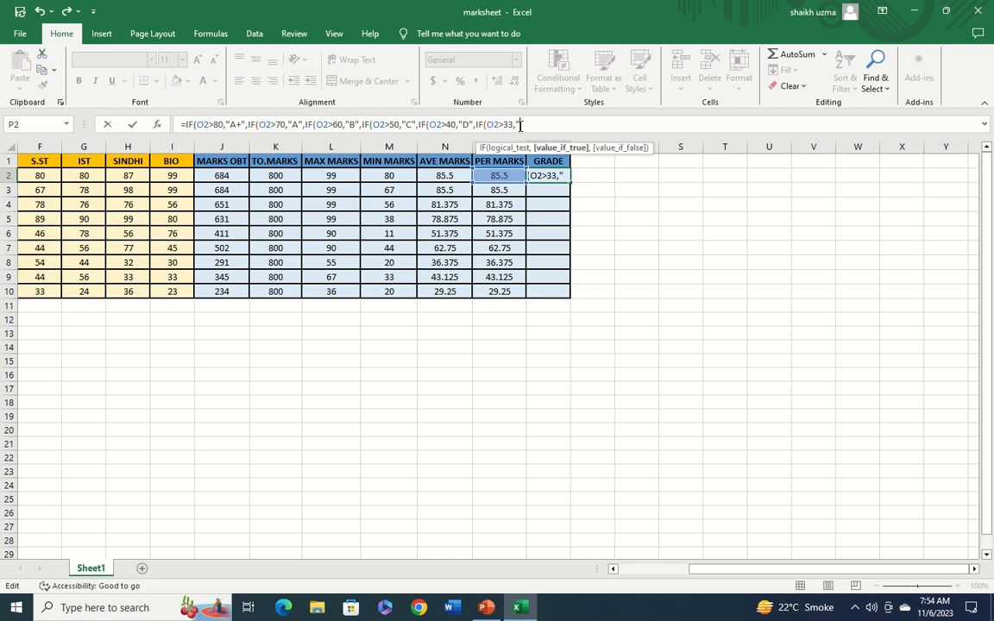
text("PASS",IF)
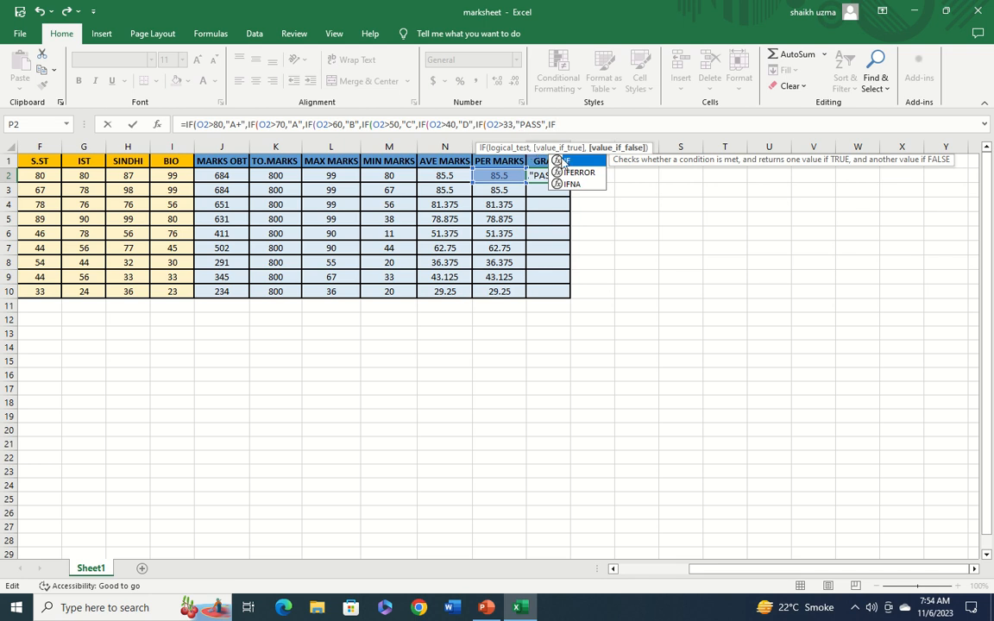
text(()
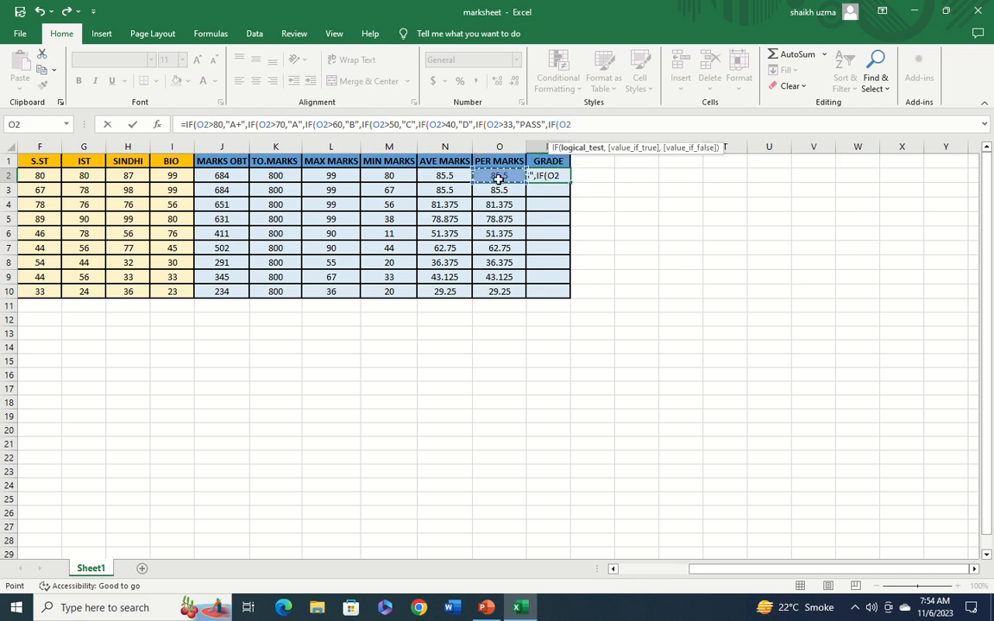
Add the condition O2<33 returning "FAIL", close all five brackets and enter the grade formula
text(,)
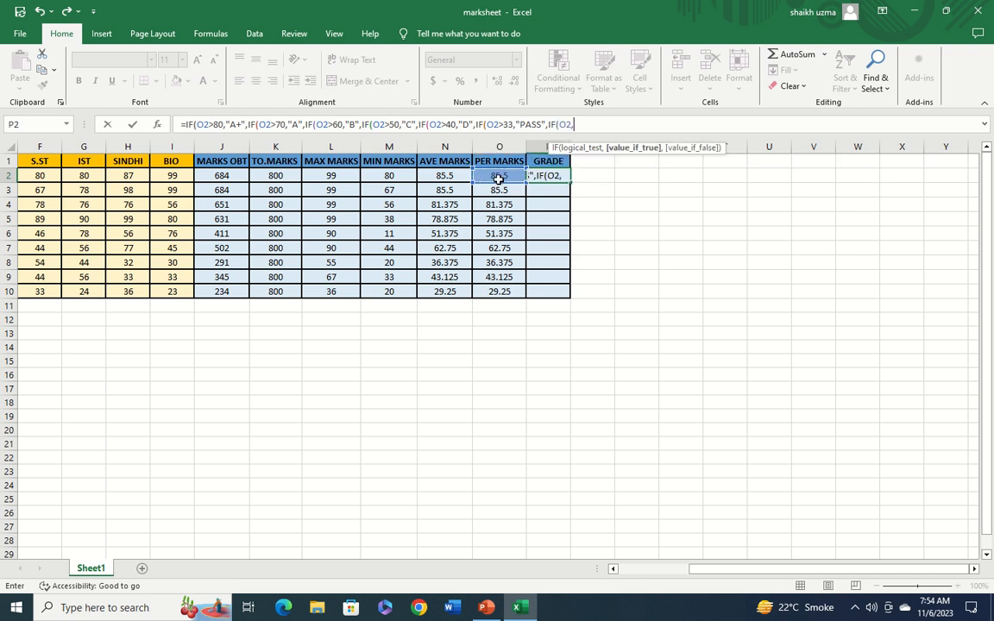
key(BackSpace)
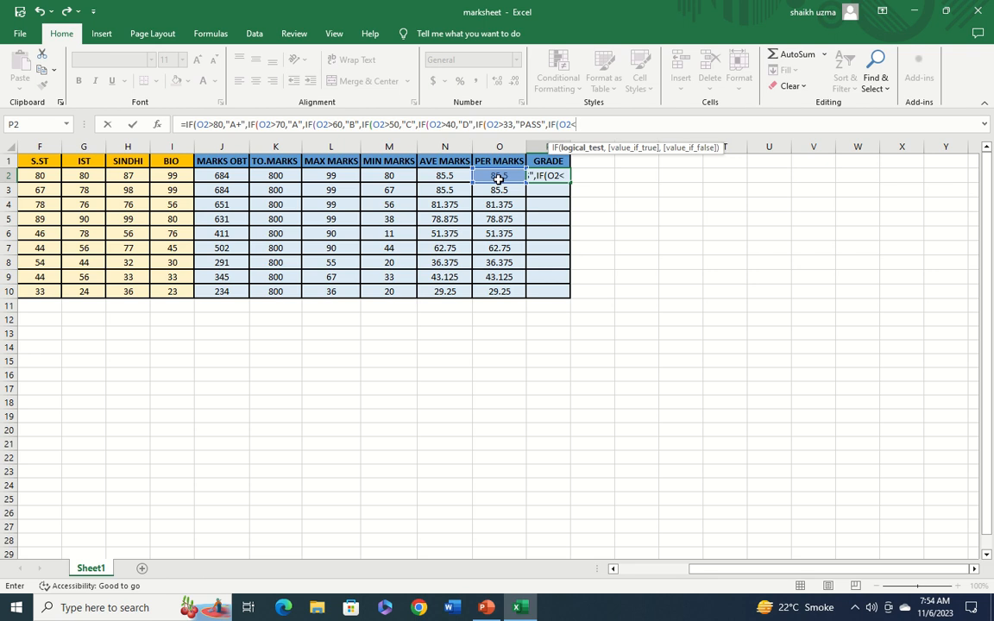
text(<33,")
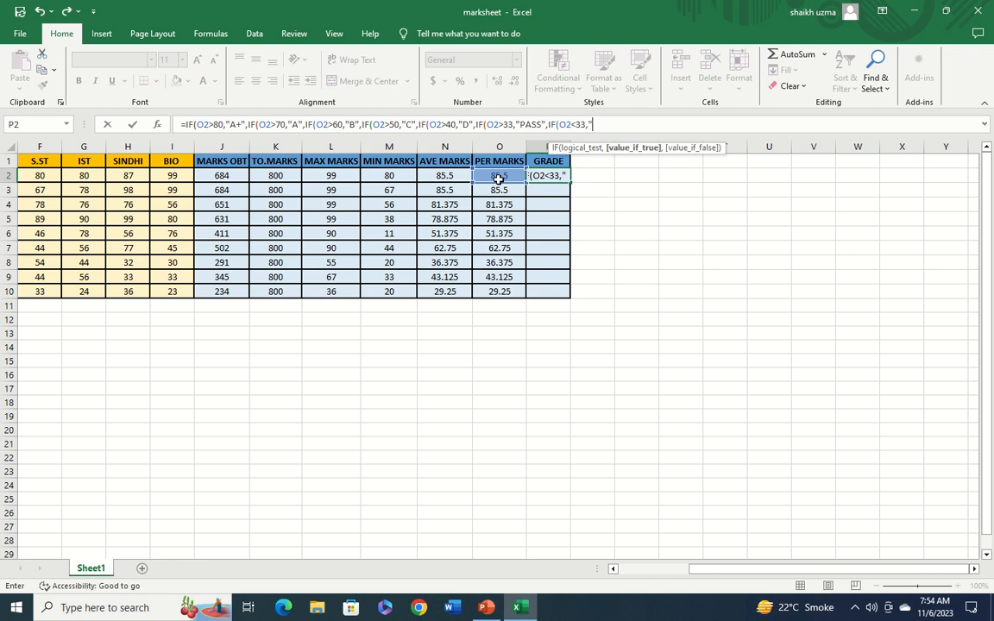
text(FAIL)
text(0)
key(BackSpace)
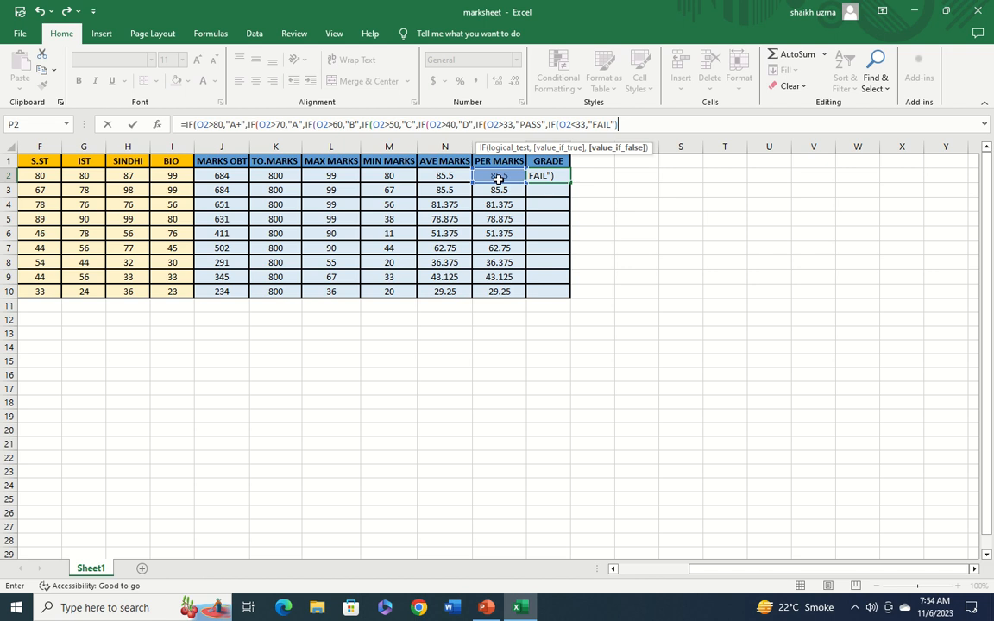
text())))))
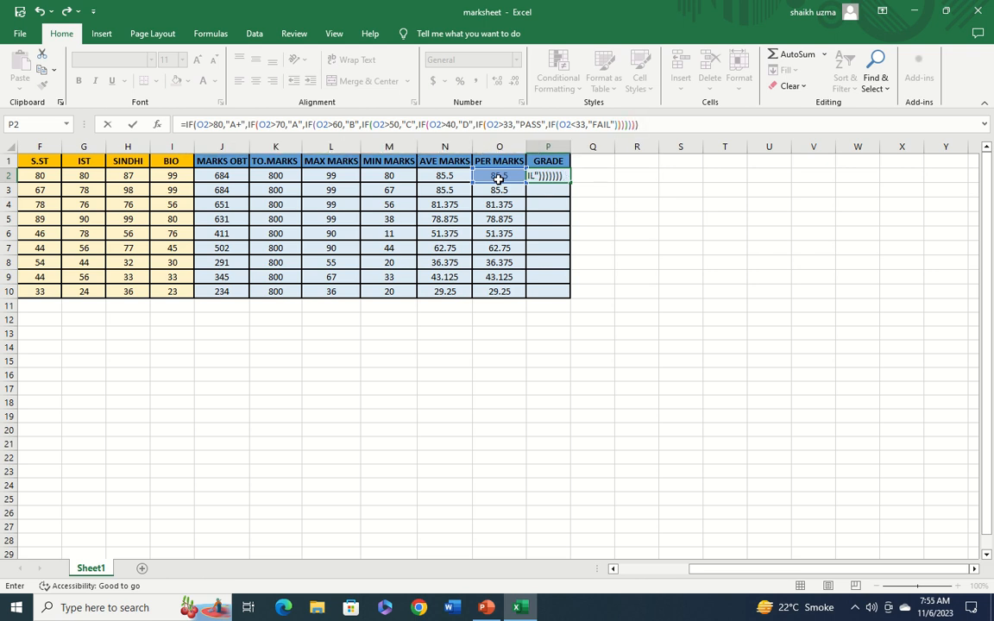
key(Return)
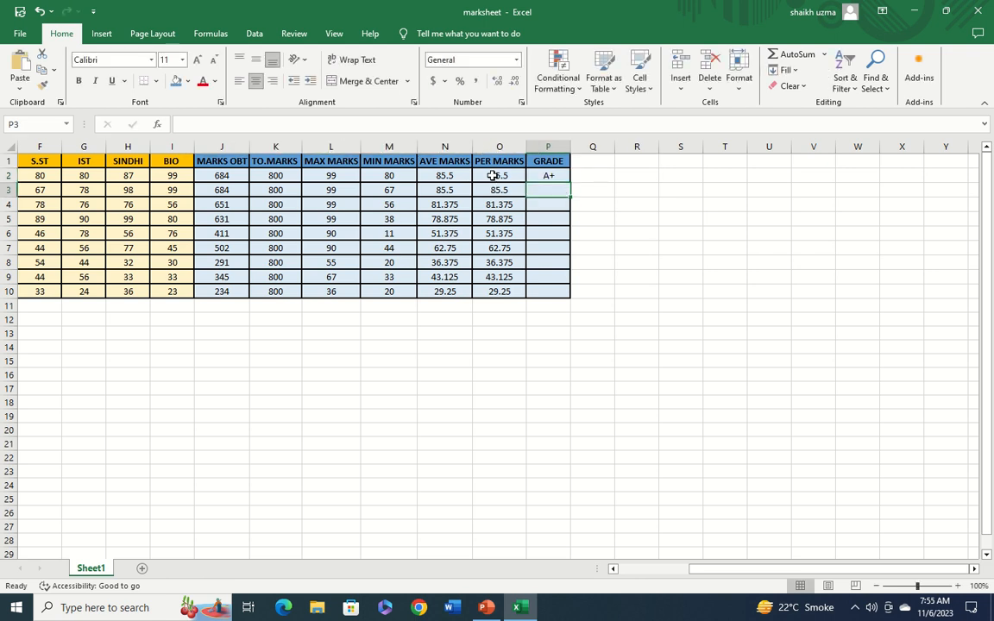
Fill the grade formula from P2 down to P10
click(563, 175)
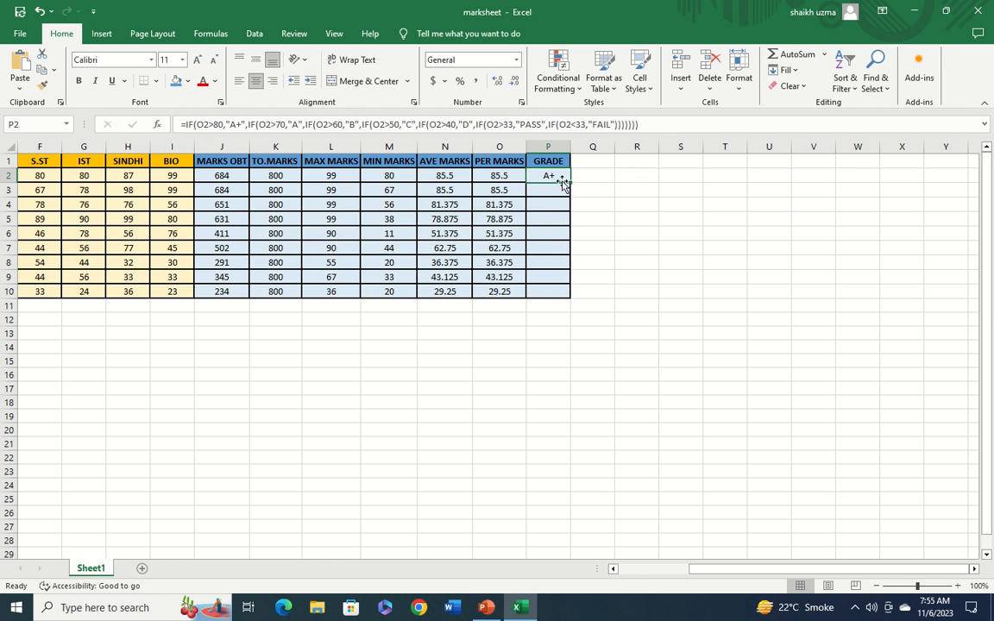
drag(571, 184, 565, 293)
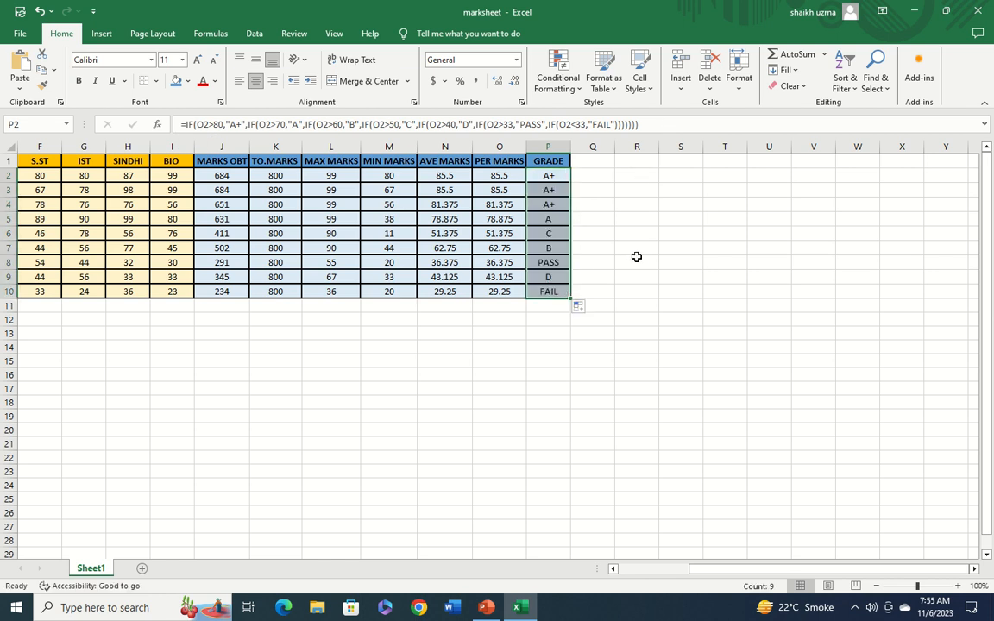
Change RAMLA's SINDHI mark to 50
click(542, 336)
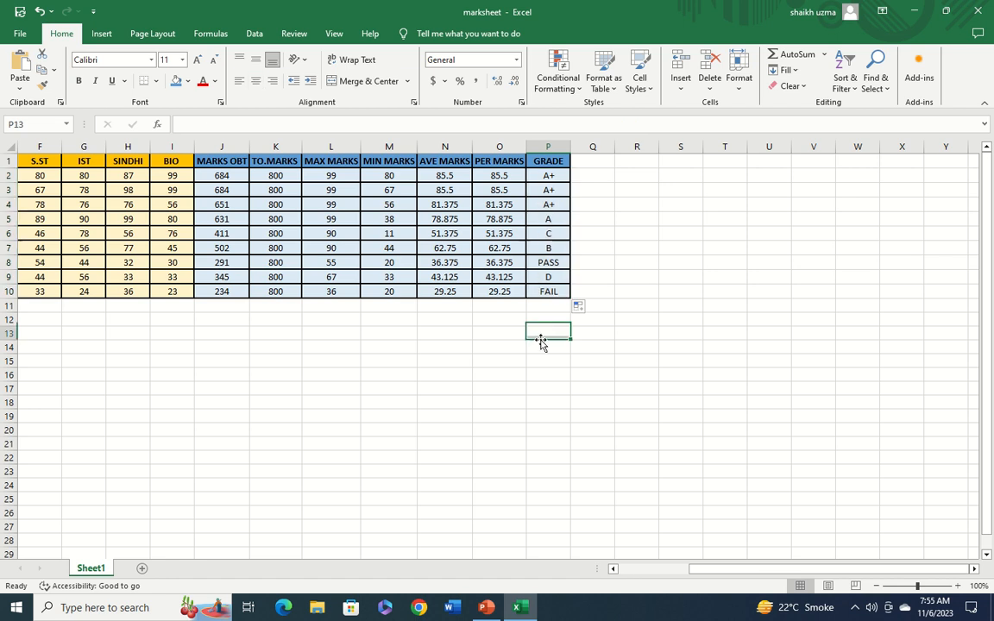
click(613, 570)
click(612, 570)
click(613, 570)
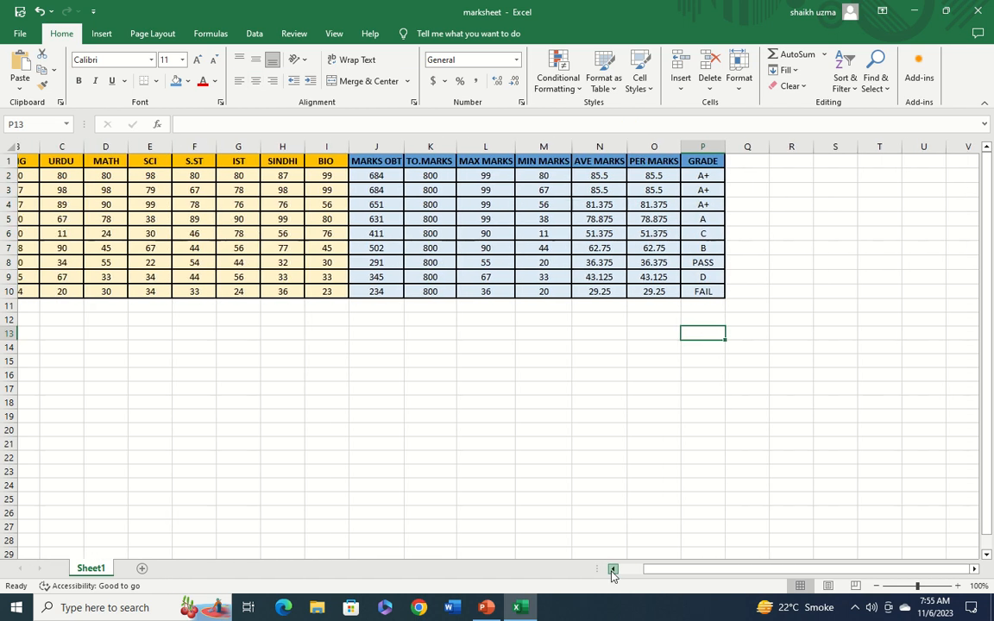
click(612, 569)
click(613, 570)
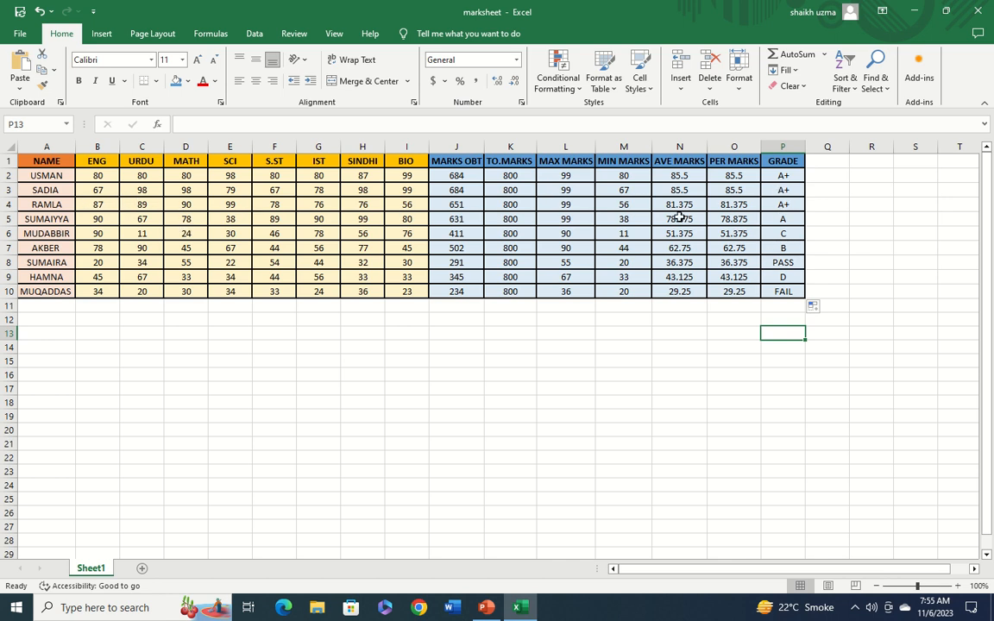
click(374, 204)
key(BackSpace)
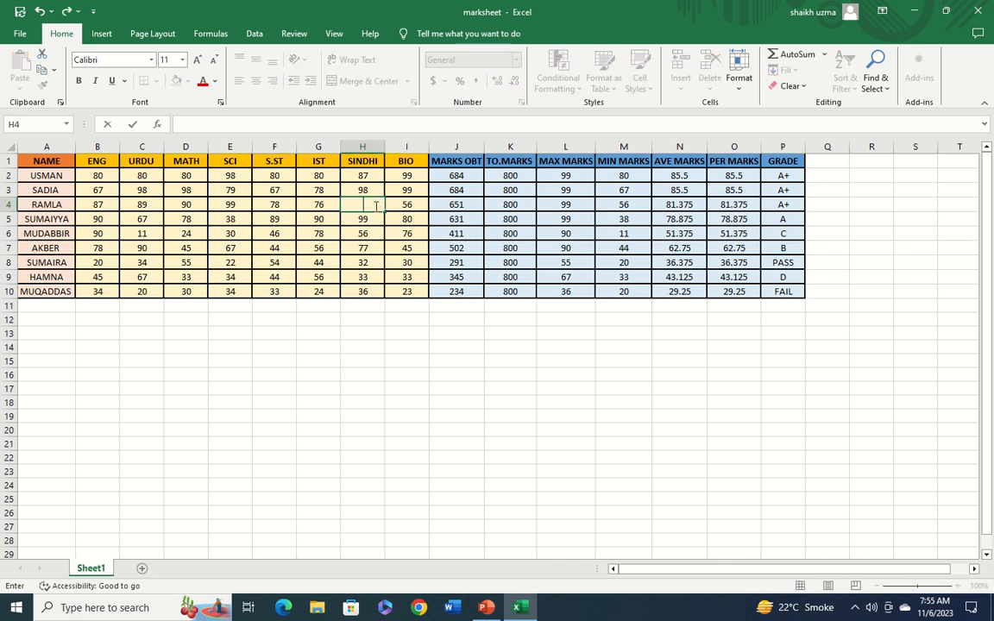
text(50)
click(194, 204)
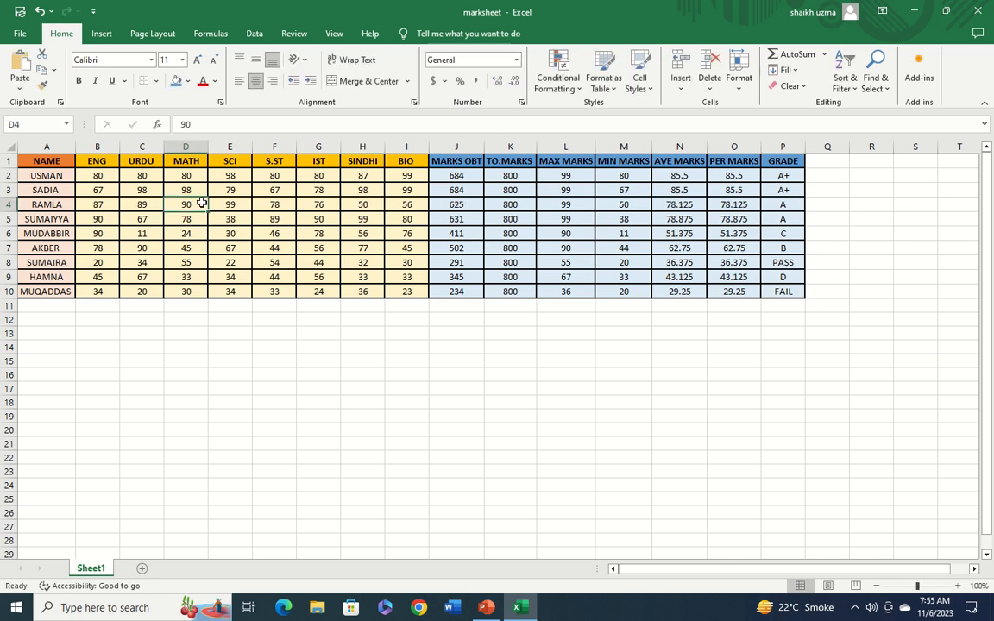
Change RAMLA's MATH mark to 40 and reselect the first grade cell
key(BackSpace)
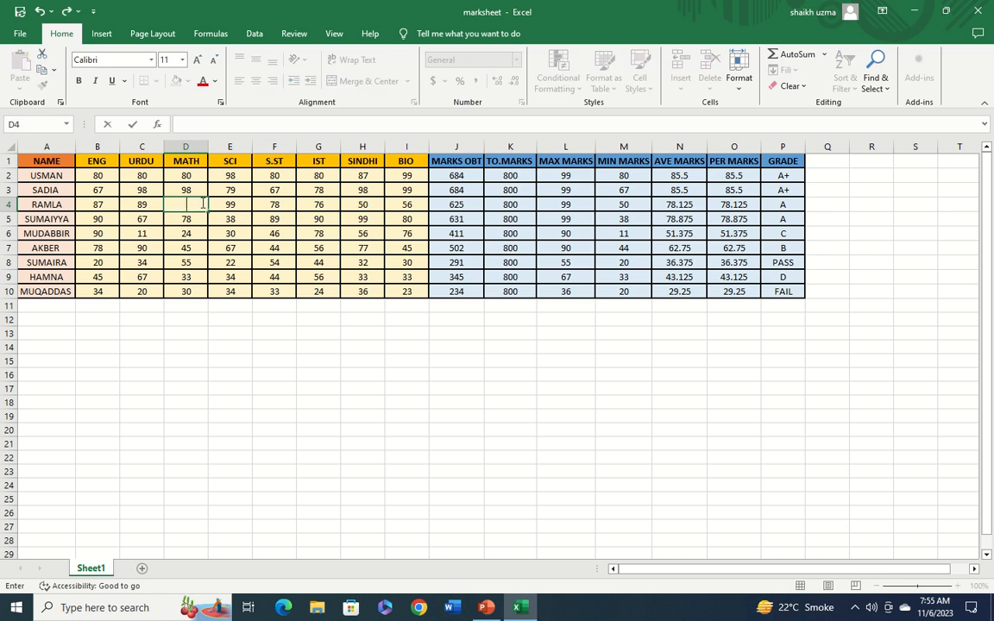
text(40)
click(369, 372)
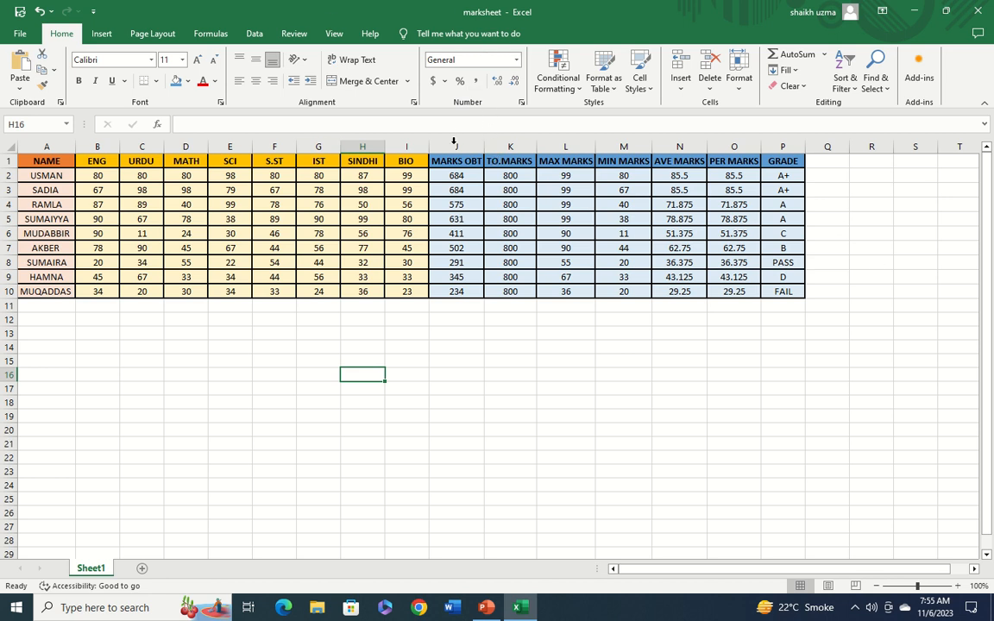
click(784, 178)
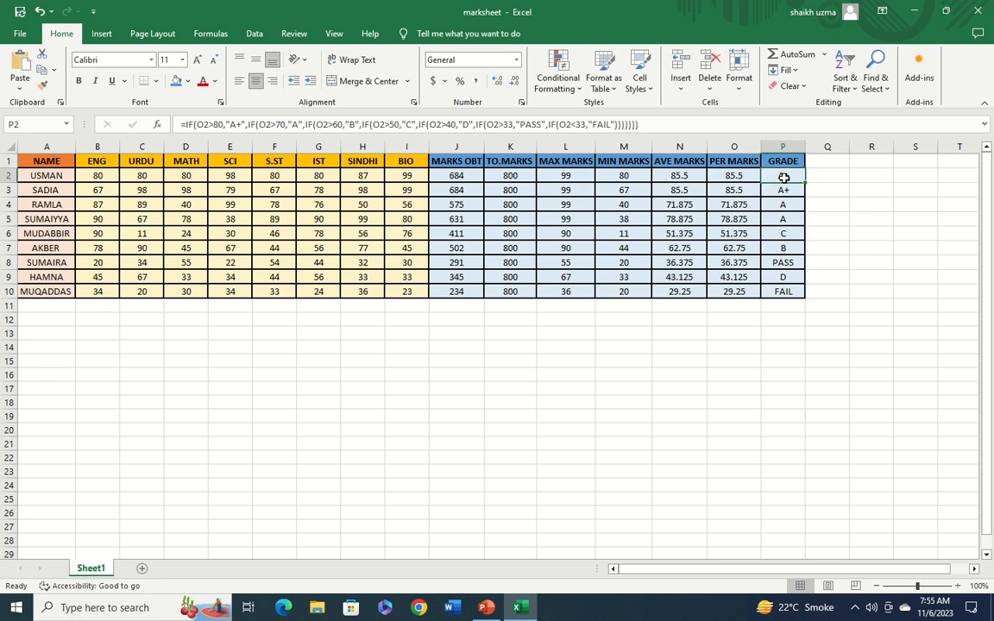